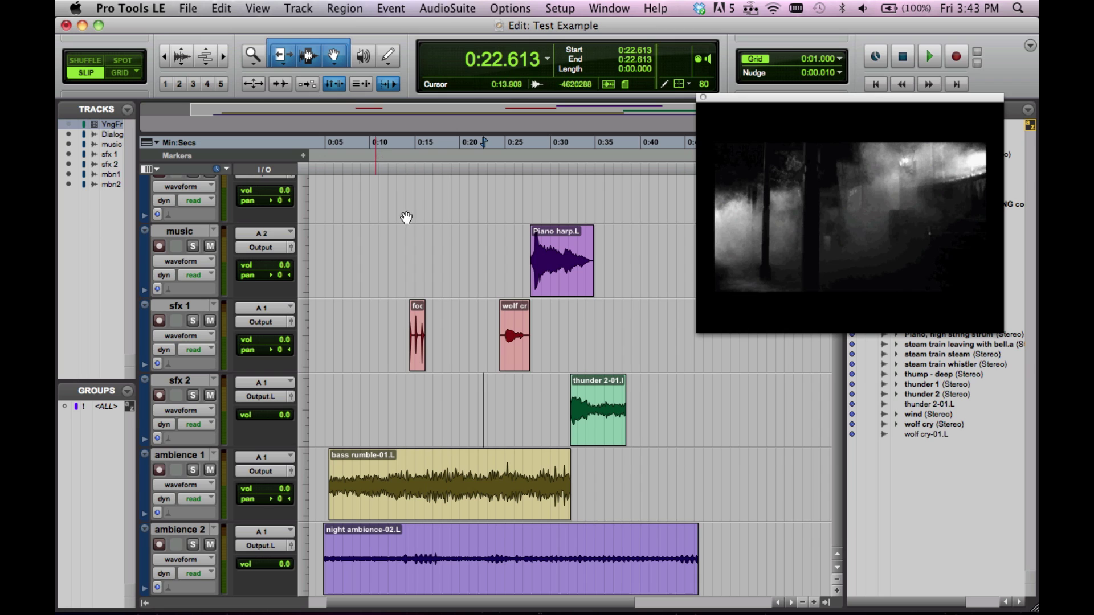
Extend the start of bass rumble-01.L back to 0:05.120 and give the region a fade-in ending at about 0:08
{"action": "scroll", "coordinate": [377, 287], "scroll_direction": "left", "scroll_amount": 2}
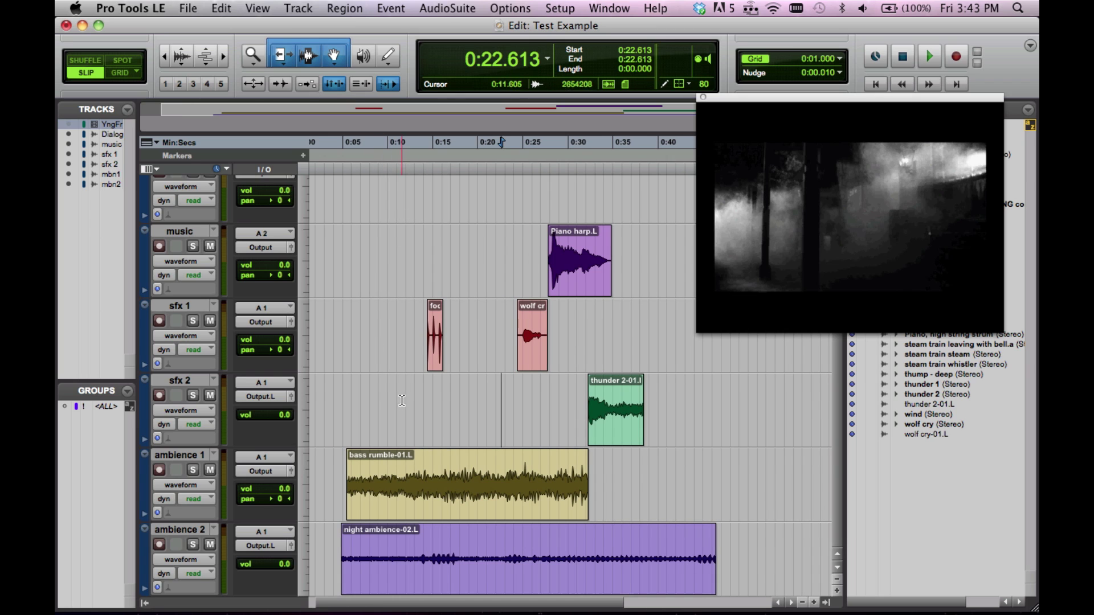
{"action": "left_click", "coordinate": [416, 485]}
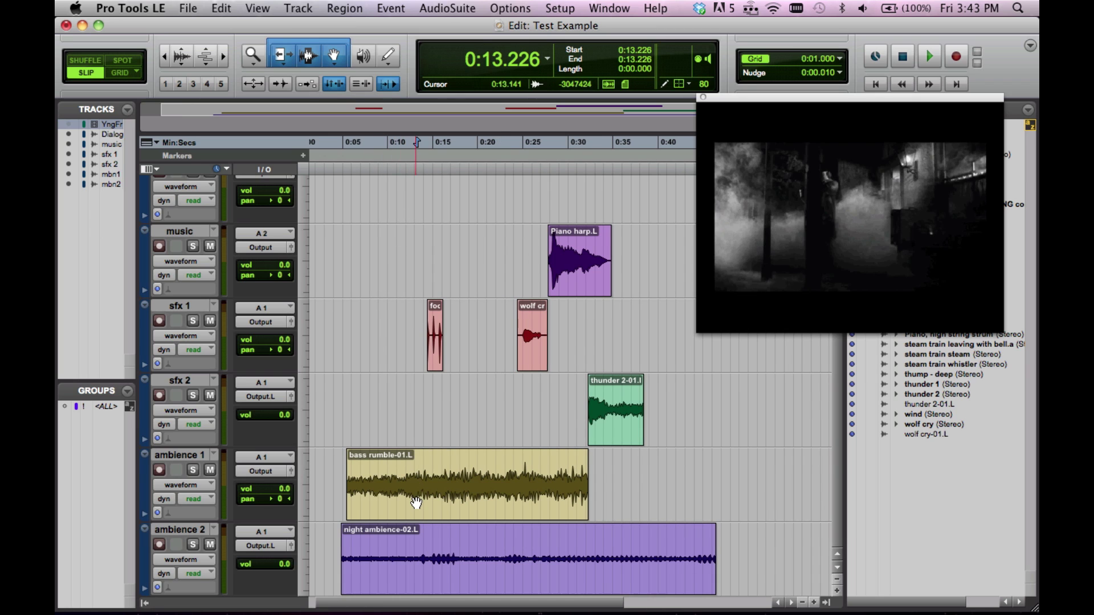
{"action": "left_click", "coordinate": [417, 503]}
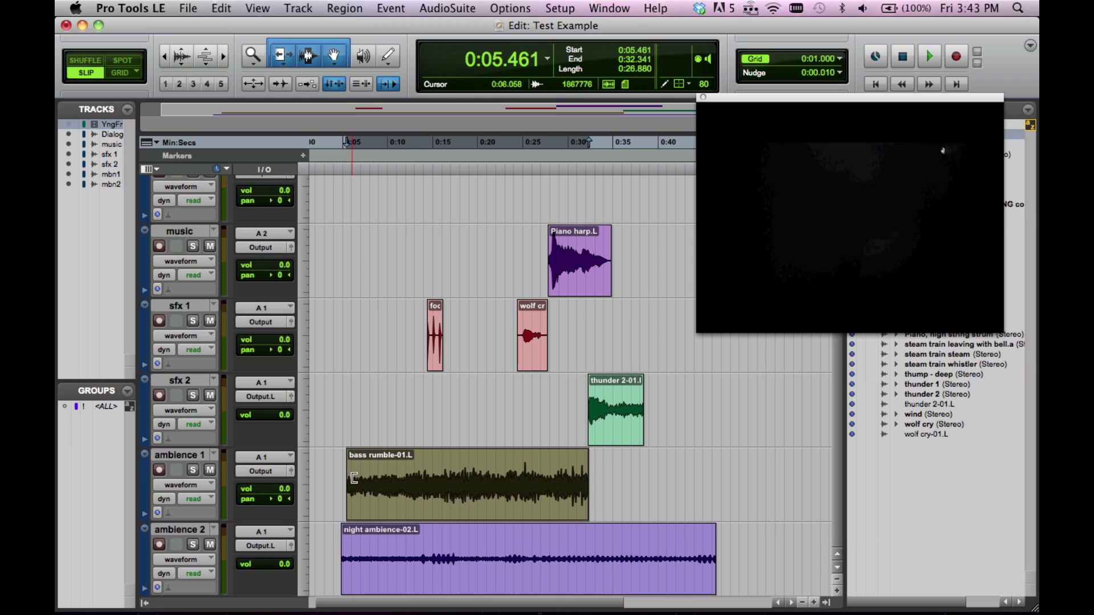
{"action": "left_click_drag", "start_coordinate": [353, 479], "coordinate": [346, 478]}
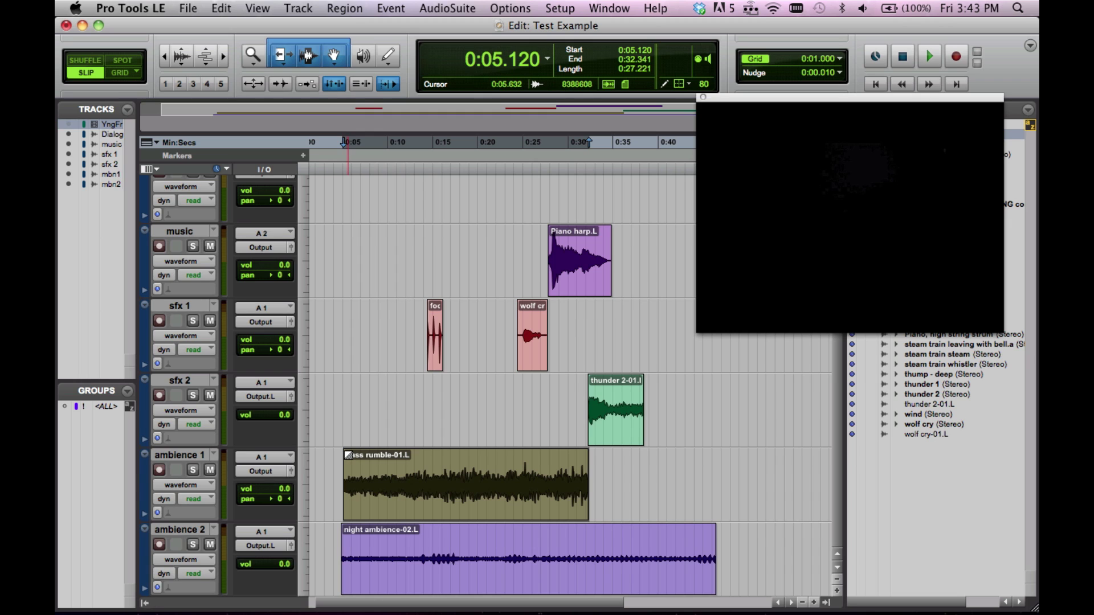
{"action": "left_click", "coordinate": [348, 455], "text": "shift"}
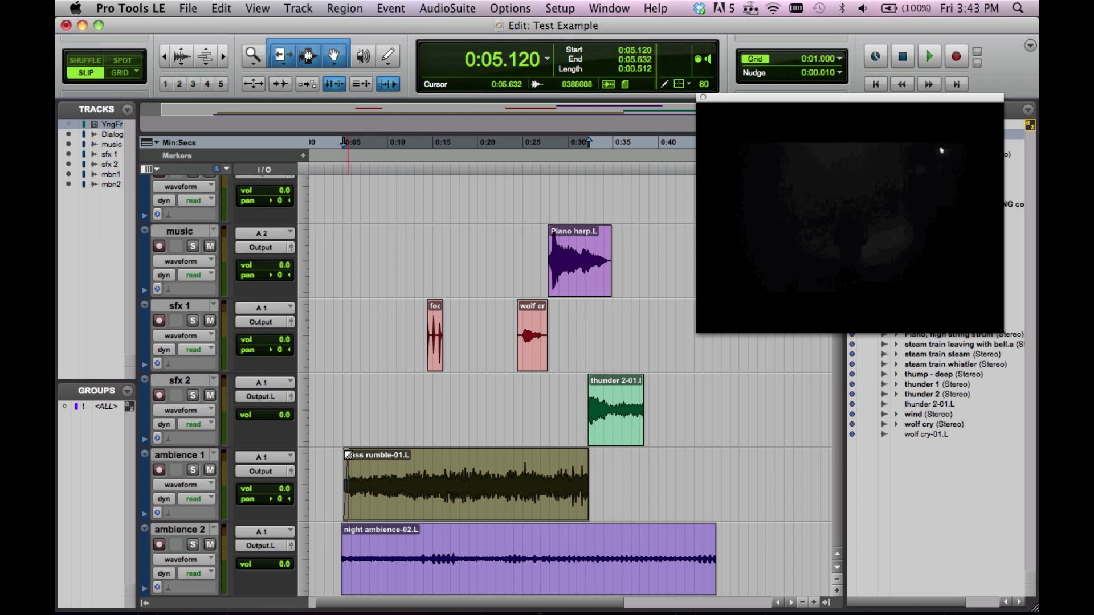
{"action": "mouse_move", "coordinate": [348, 455]}
{"action": "left_mouse_down"}
{"action": "mouse_move", "coordinate": [419, 455]}
{"action": "mouse_move", "coordinate": [367, 456]}
{"action": "left_mouse_up"}
{"action": "left_click", "coordinate": [390, 412]}
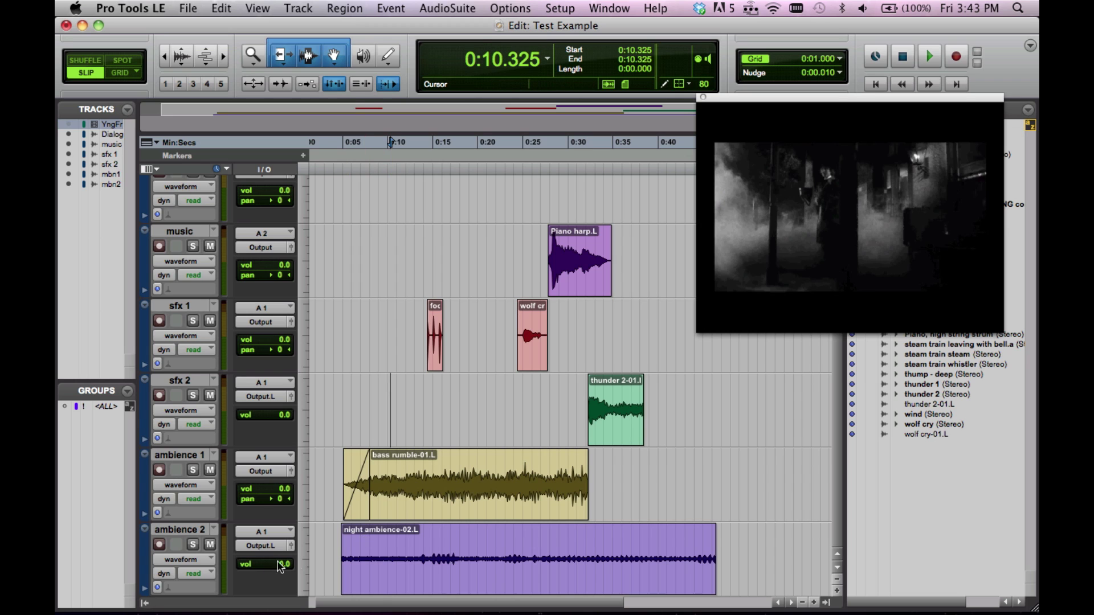
Enlarge the ambience 2 track to about twice its height in the Edit window
{"action": "left_click", "coordinate": [301, 561]}
{"action": "left_click", "coordinate": [322, 582]}
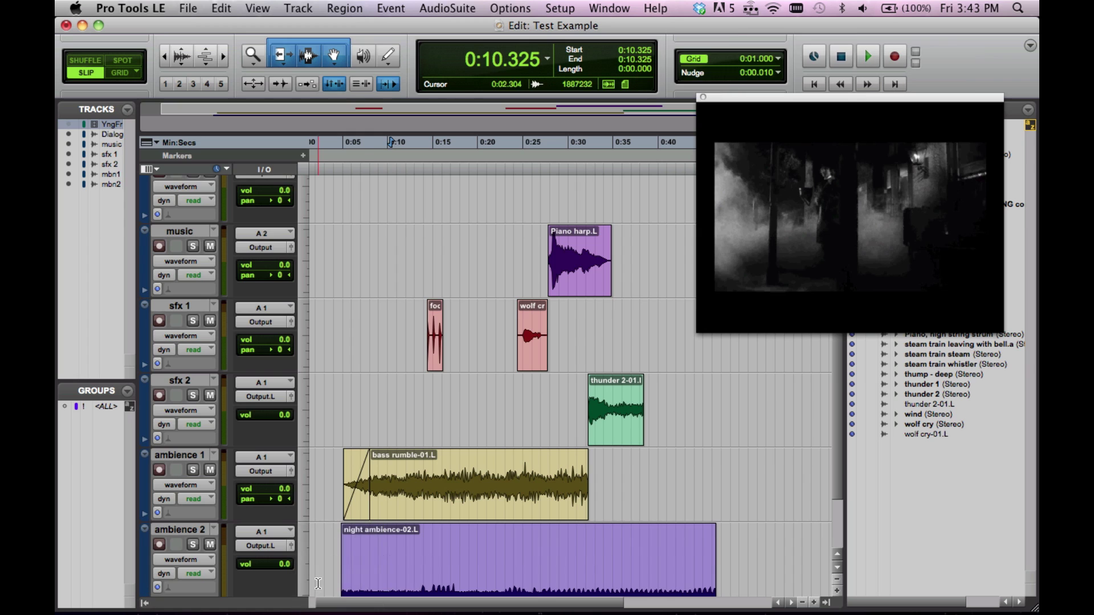
{"action": "scroll", "coordinate": [356, 515], "scroll_direction": "down", "scroll_amount": 2}
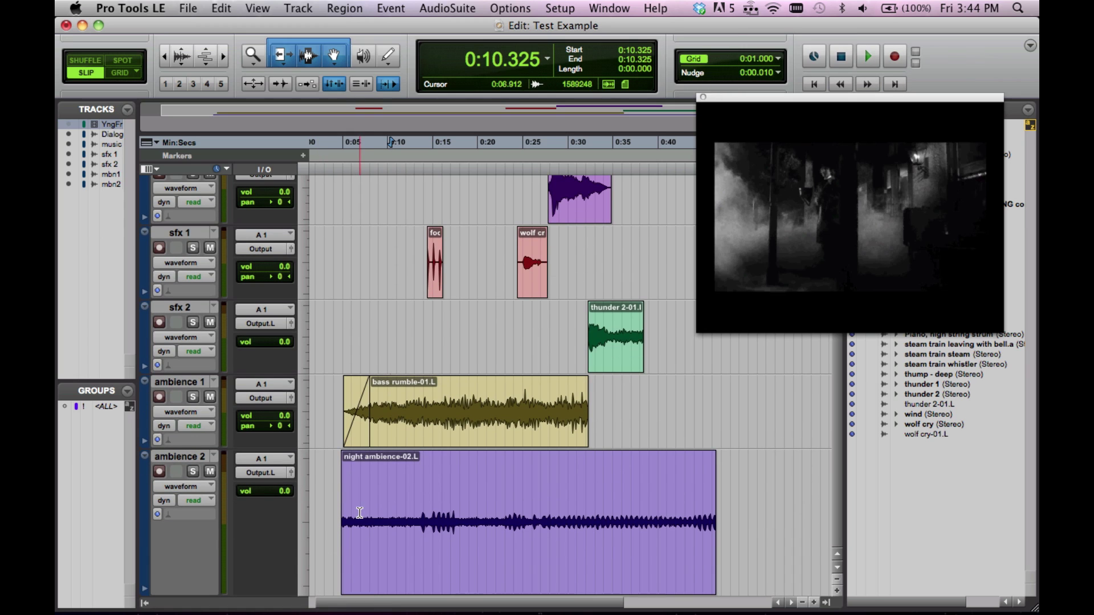
Play back the opening of the ambience tracks from about 0:08.5 and from about 0:06.2 to hear the bass rumble's fade-in
{"action": "left_click", "coordinate": [359, 142]}
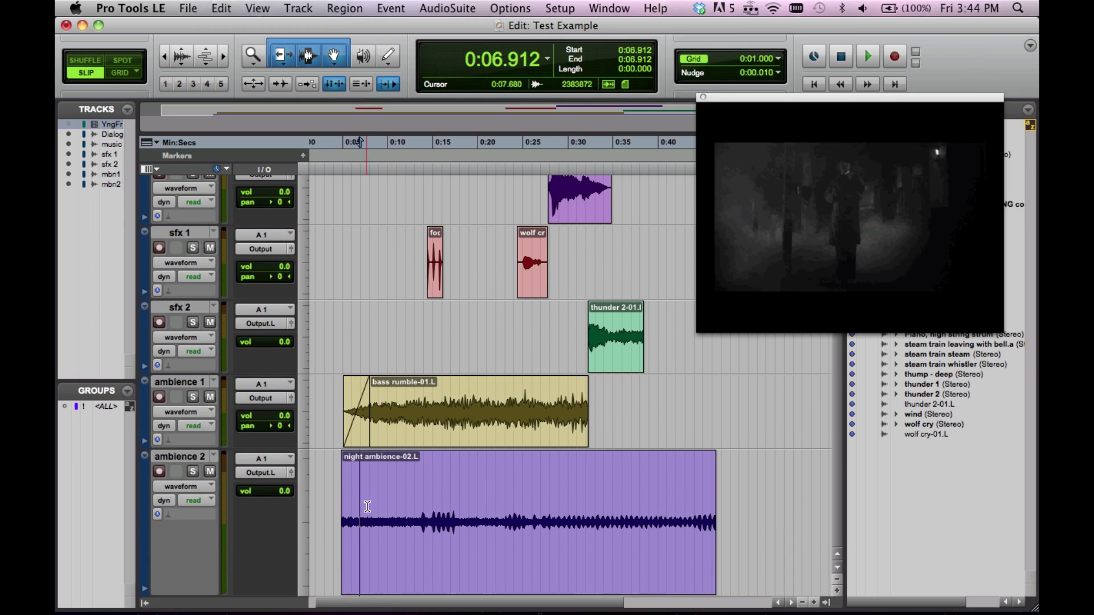
{"action": "left_click", "coordinate": [369, 506]}
{"action": "left_click", "coordinate": [375, 507]}
{"action": "key", "text": "space"}
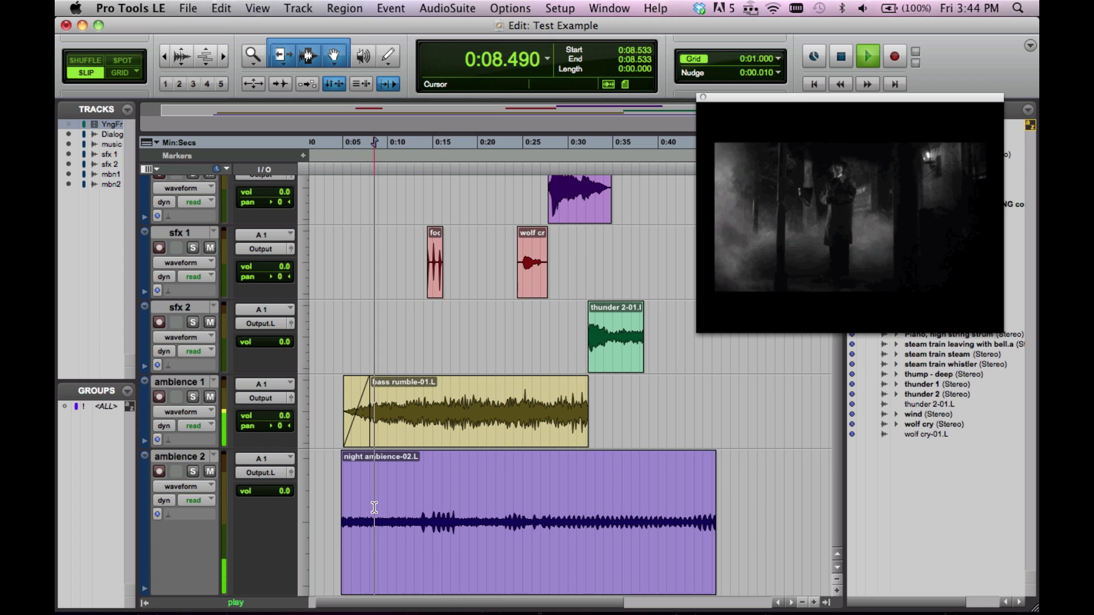
{"action": "key", "text": "space"}
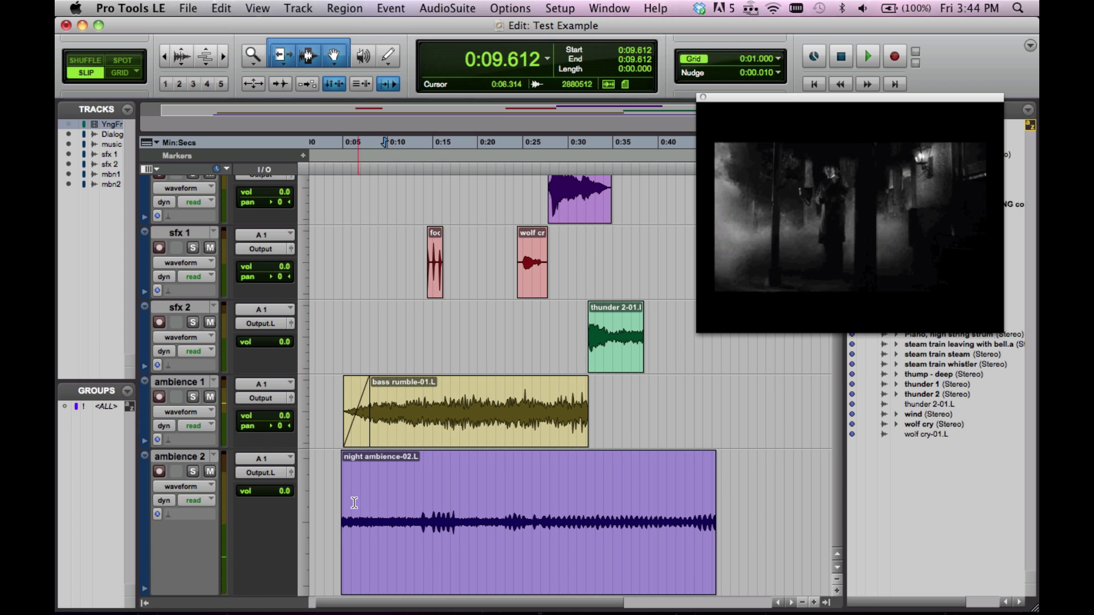
{"action": "left_click", "coordinate": [354, 503]}
{"action": "key", "text": "space"}
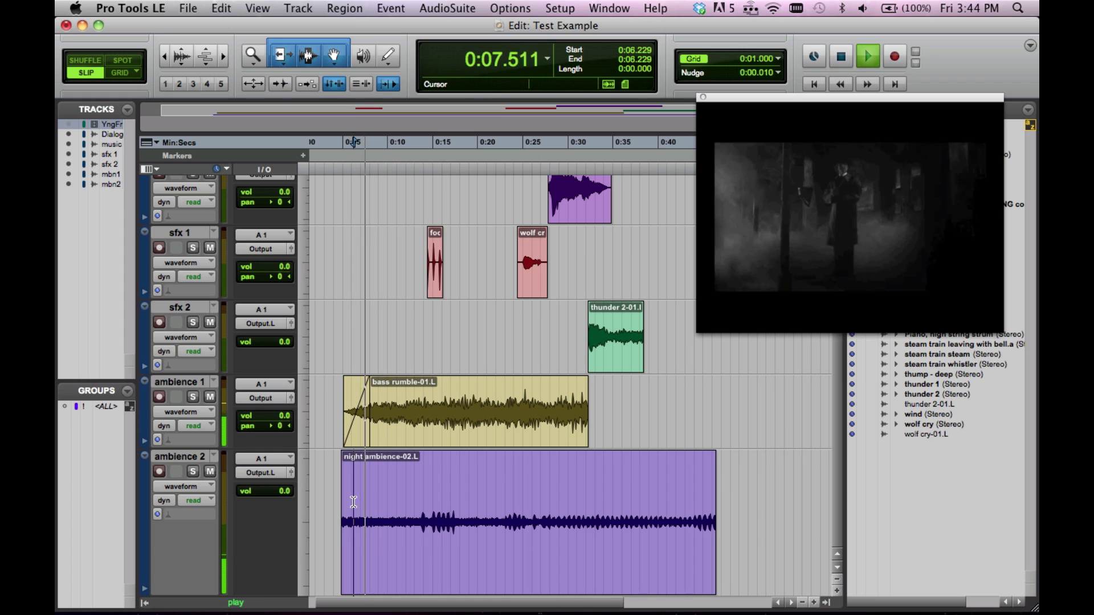
{"action": "key", "text": "space"}
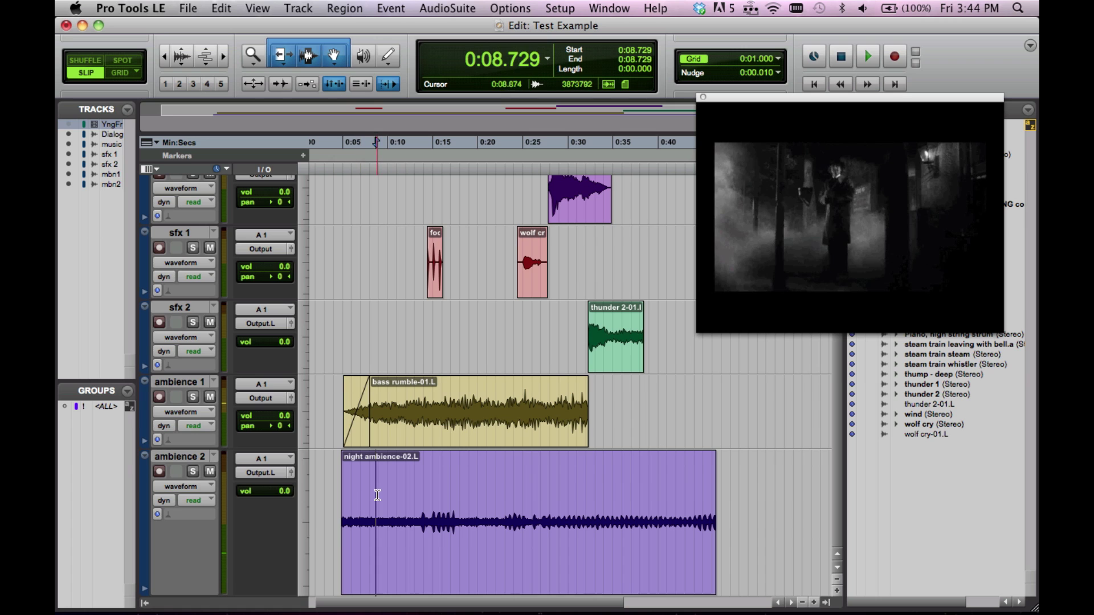
Select the opening of night ambience-02.L from 0:03.925 to 0:08.874 and open the fade creation settings for it
{"action": "left_click_drag", "start_coordinate": [377, 496], "coordinate": [332, 500]}
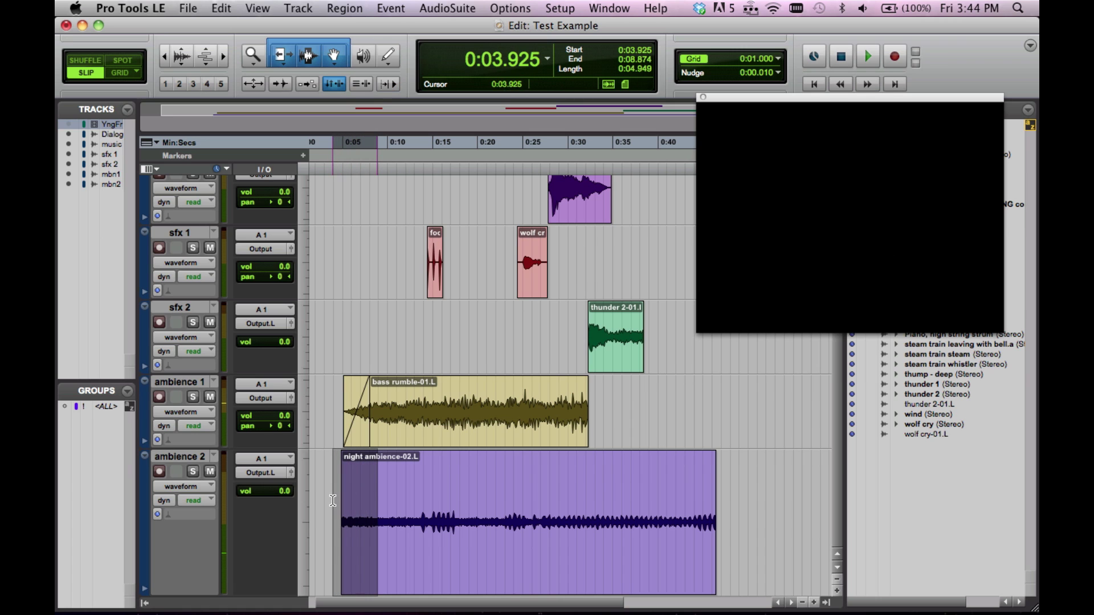
{"action": "key", "text": "ctrl+n"}
{"action": "left_click", "coordinate": [228, 10]}
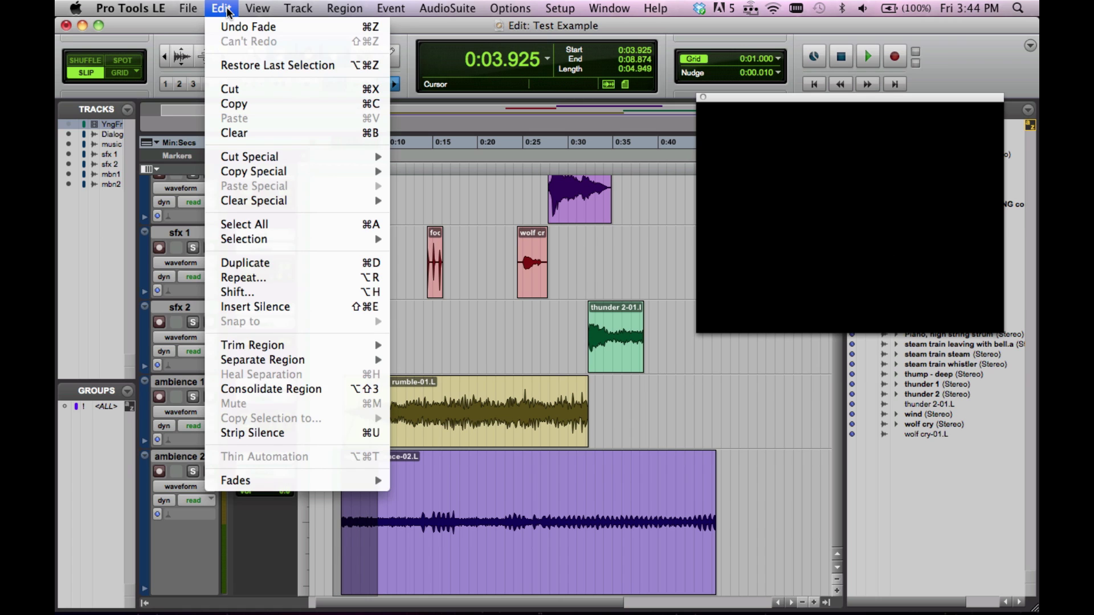
{"action": "mouse_move", "coordinate": [243, 483]}
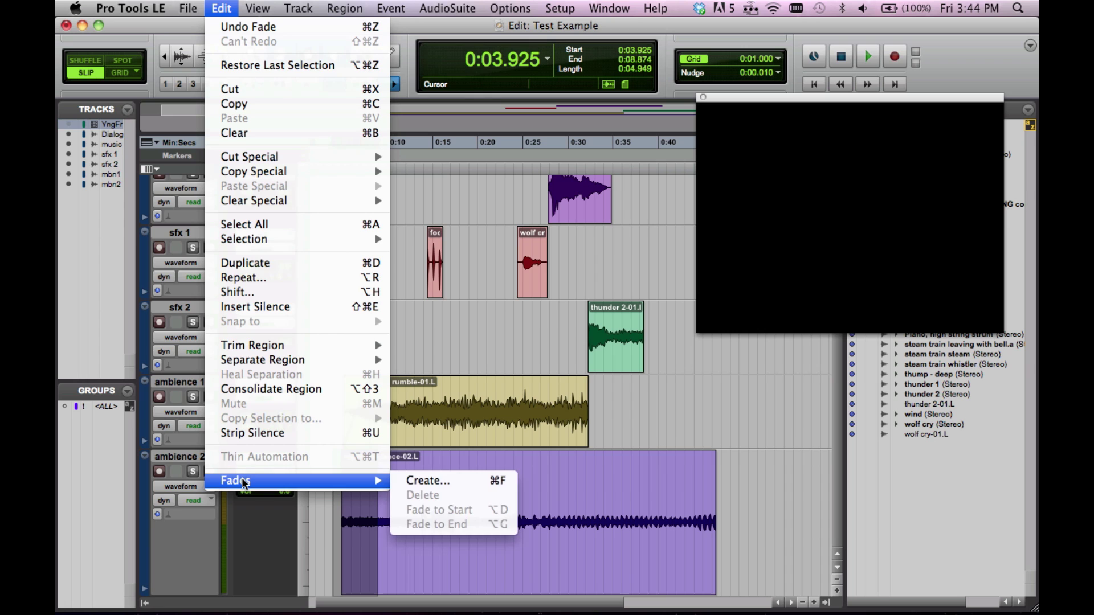
{"action": "left_click", "coordinate": [419, 484]}
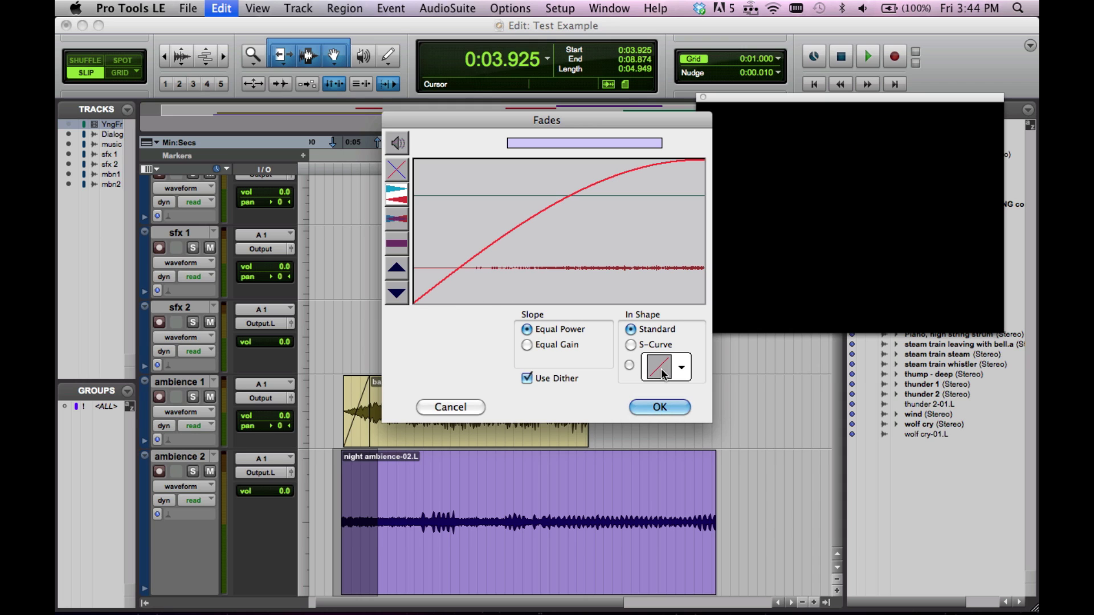
Preview the S-Curve and linear in shapes, and create the night ambience fade-in with the Standard shape and Equal Power slope
{"action": "left_click", "coordinate": [630, 346]}
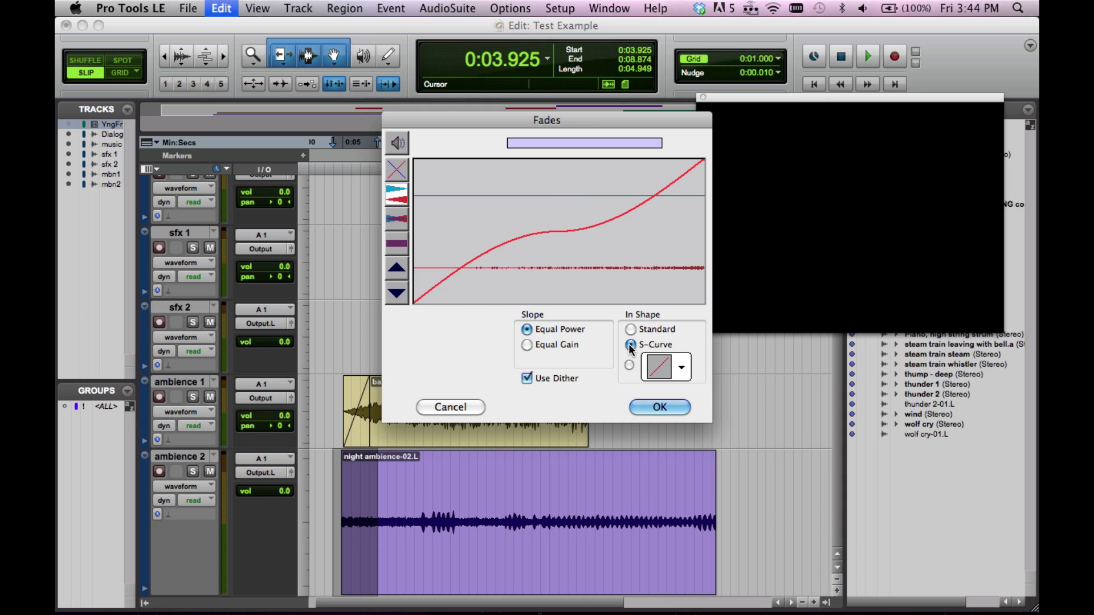
{"action": "left_click", "coordinate": [630, 330]}
{"action": "left_click", "coordinate": [681, 369]}
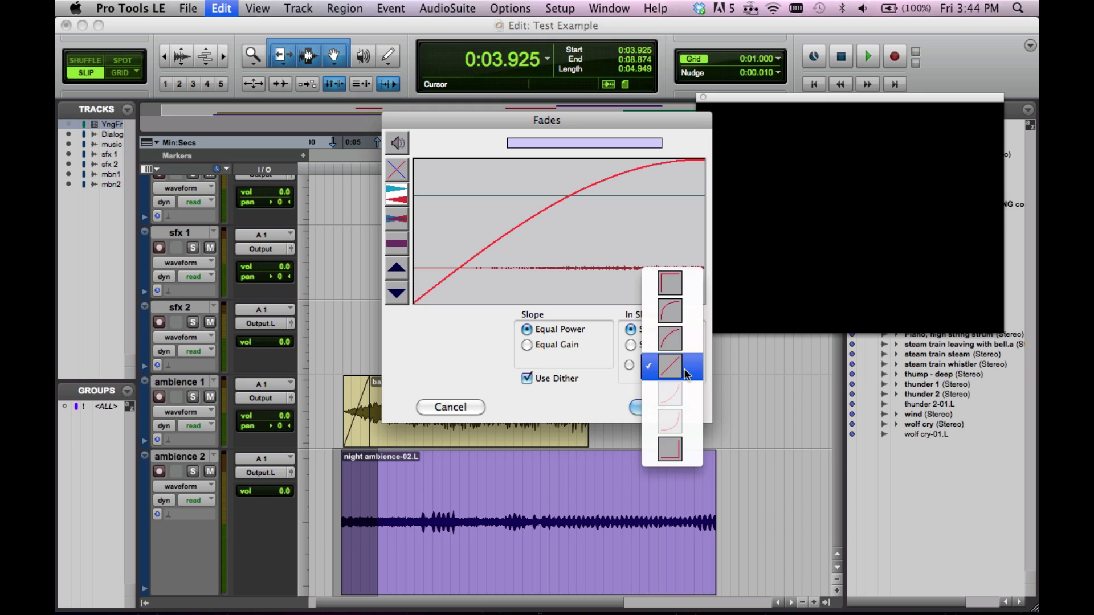
{"action": "left_click", "coordinate": [686, 373]}
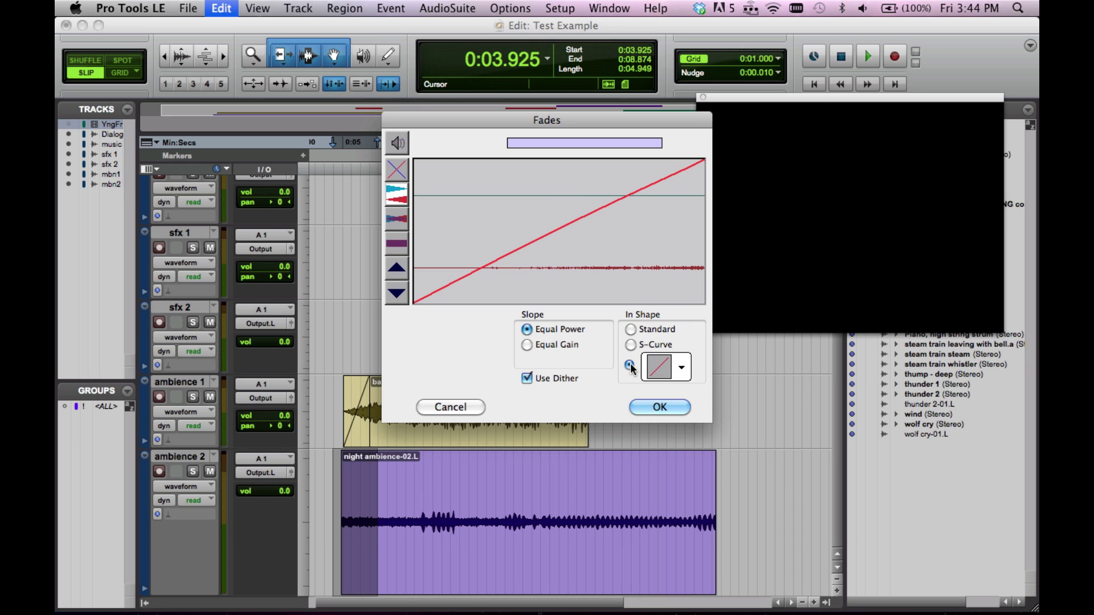
{"action": "left_click", "coordinate": [630, 330]}
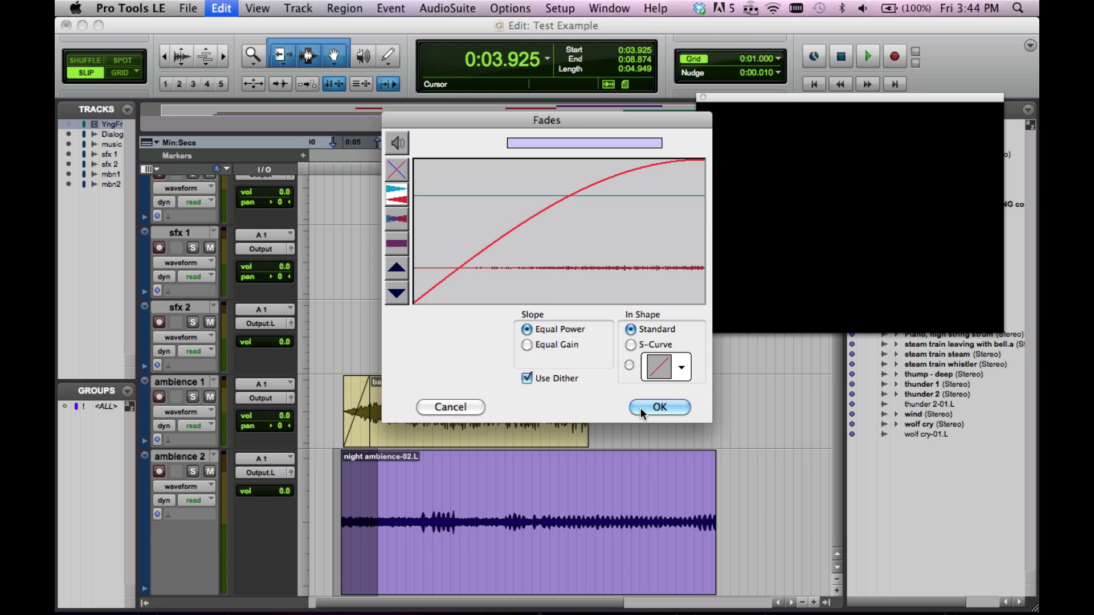
{"action": "left_click", "coordinate": [659, 406]}
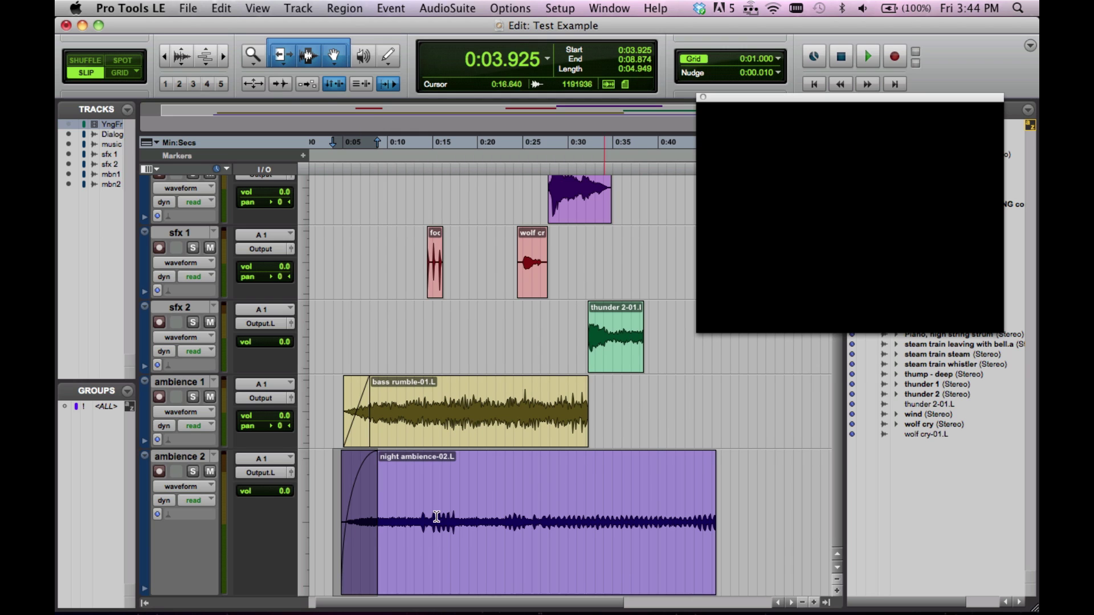
{"action": "left_click", "coordinate": [398, 482]}
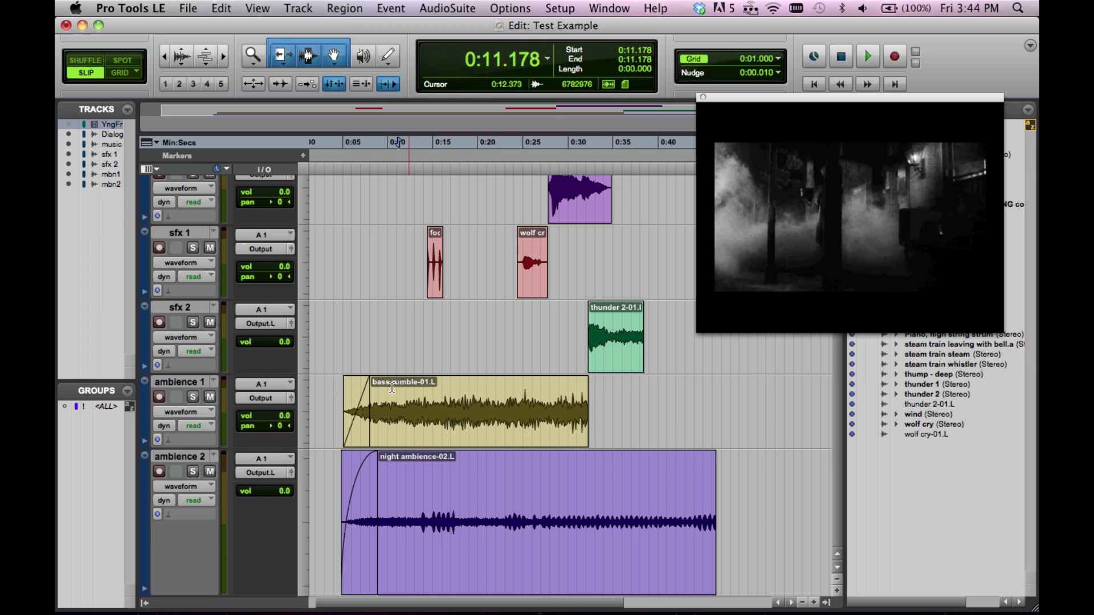
Add a short fade-in and a 0.426-second fade-out to the wolf cry region, and a 0.272-second fade-out to Piano harp.L
{"action": "scroll", "coordinate": [399, 384], "scroll_direction": "up", "scroll_amount": 3}
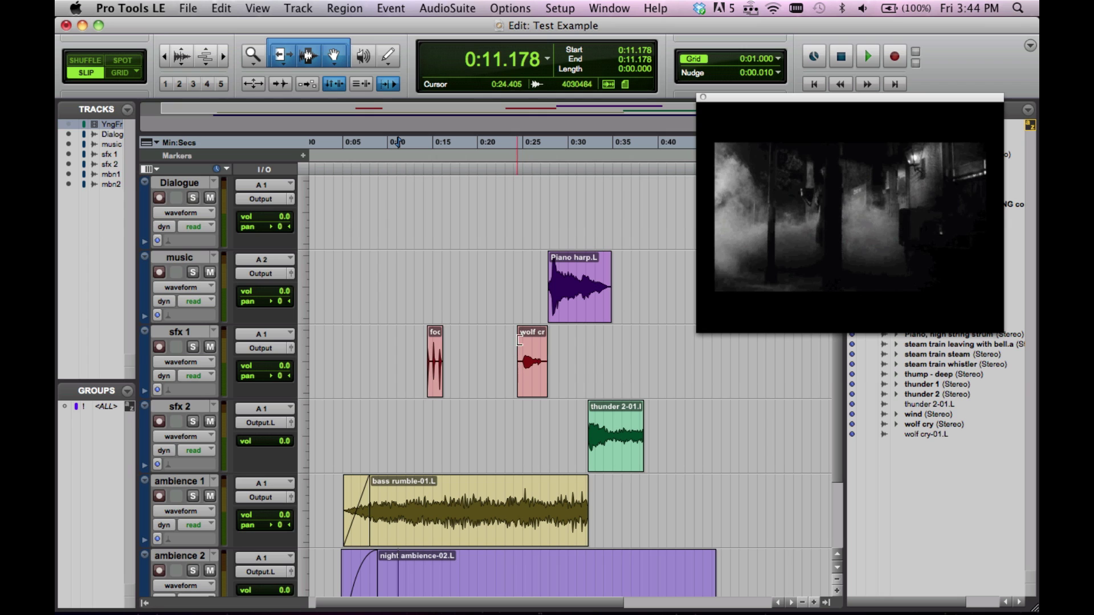
{"action": "left_click_drag", "start_coordinate": [520, 333], "coordinate": [545, 333]}
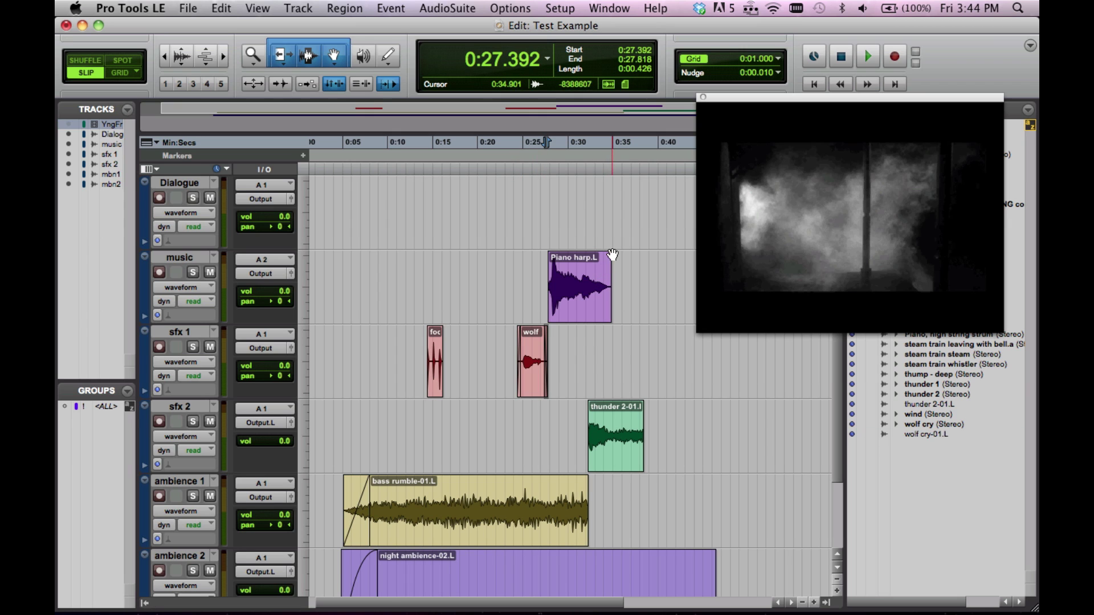
{"action": "left_click", "coordinate": [609, 260]}
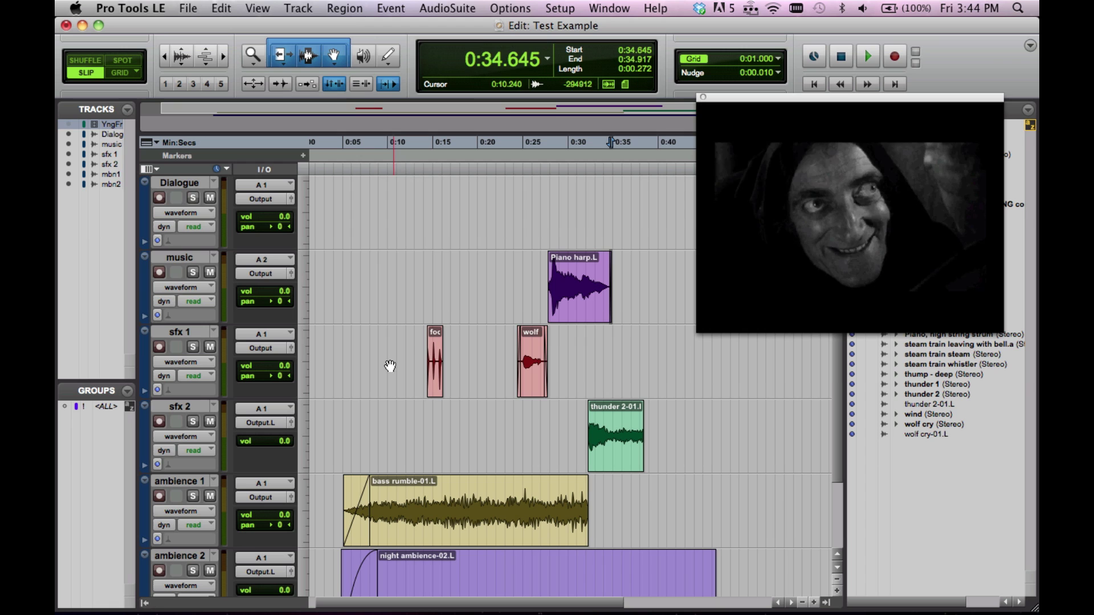
{"action": "left_click", "coordinate": [390, 366]}
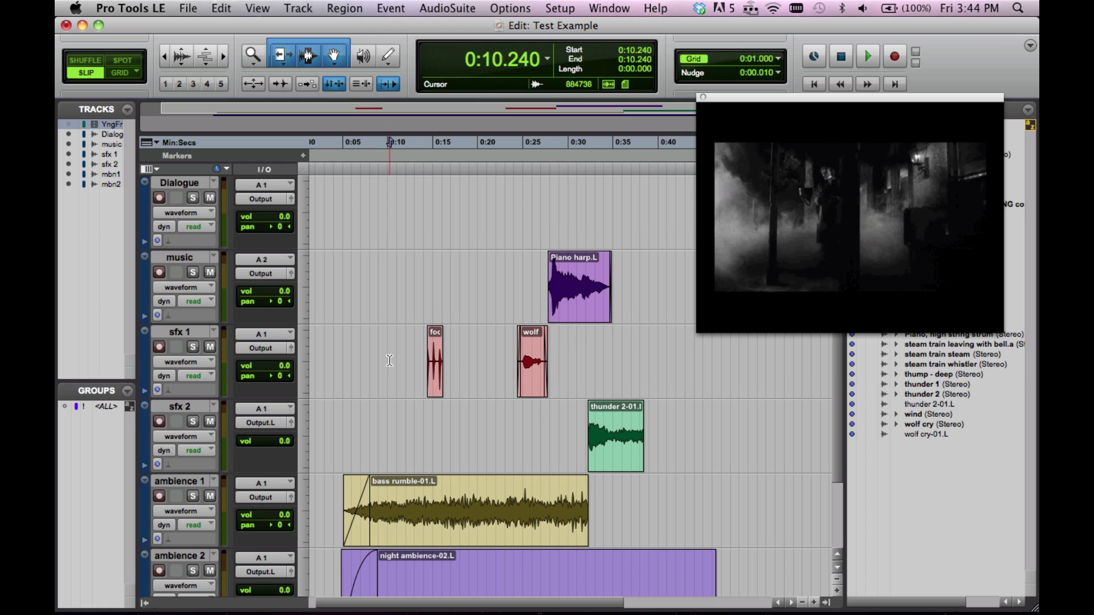
{"action": "left_click_drag", "start_coordinate": [419, 360], "coordinate": [575, 356]}
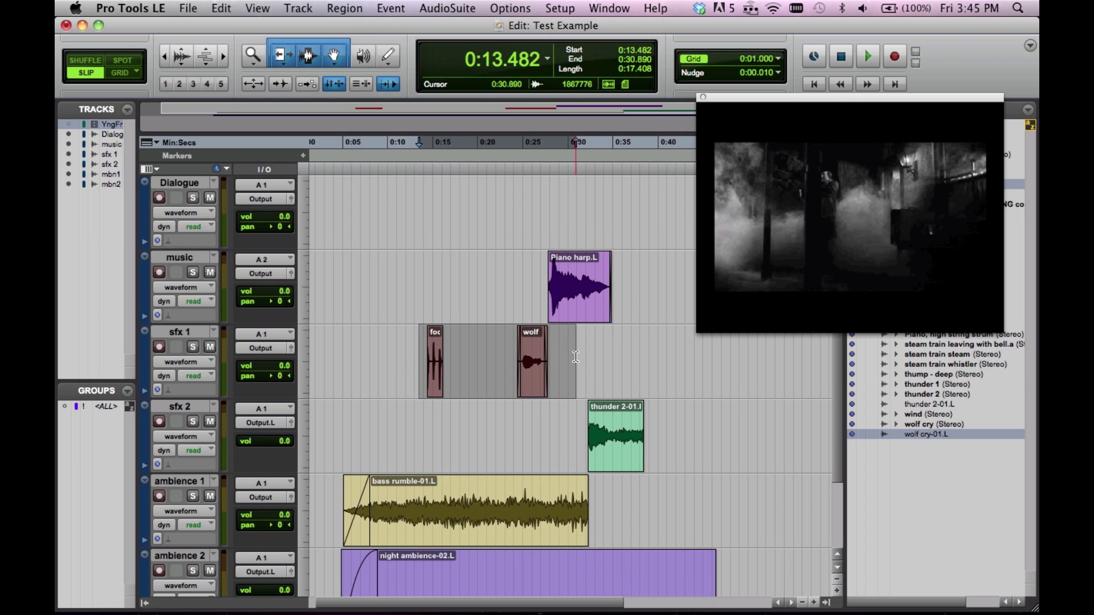
{"action": "left_click", "coordinate": [414, 346]}
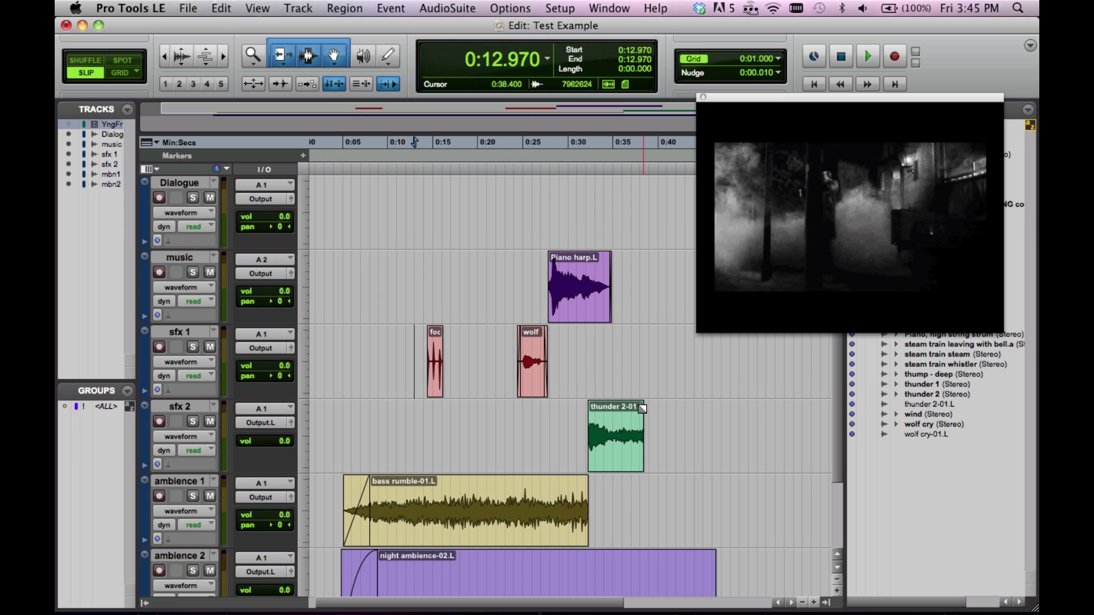
Add a fade-out of about 1.04 seconds to the end of thunder 2-01.L on the sfx 2 track
{"action": "left_click", "coordinate": [633, 409]}
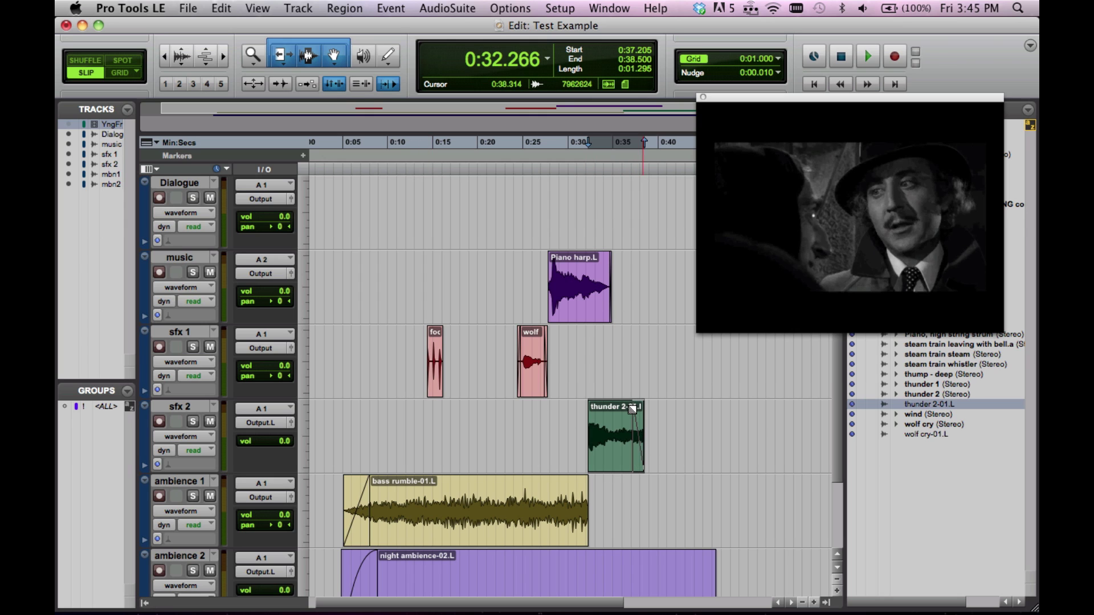
{"action": "left_click_drag", "start_coordinate": [633, 409], "coordinate": [634, 411]}
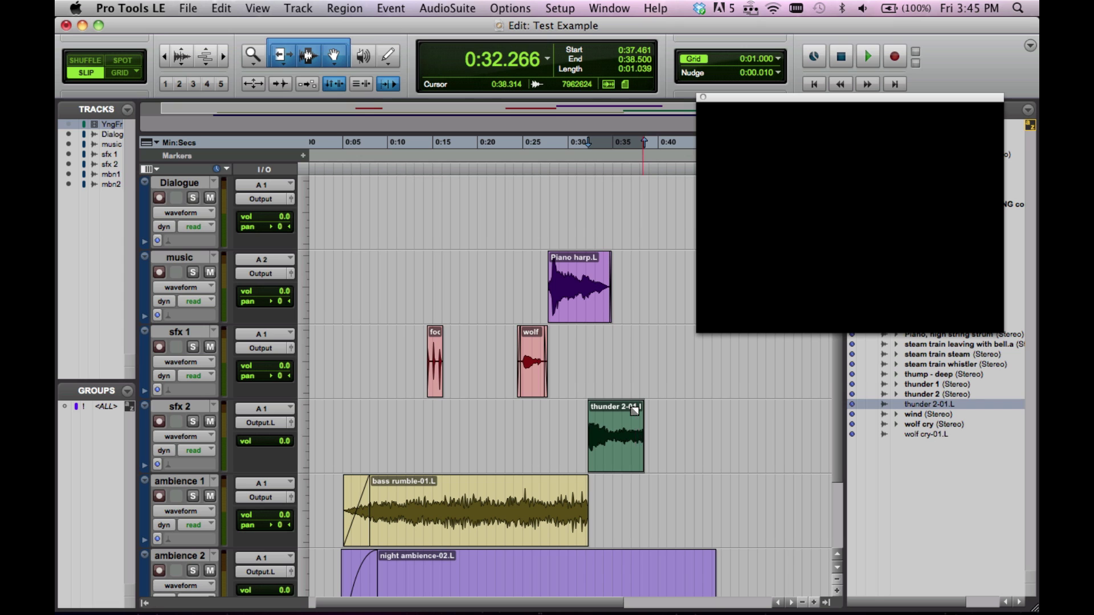
Select both sfx 1 regions and apply 10 ms batch fades with Standard shapes, Equal Power link and Centered placement
{"action": "left_click_drag", "start_coordinate": [411, 361], "coordinate": [568, 361]}
{"action": "left_click", "coordinate": [219, 7]}
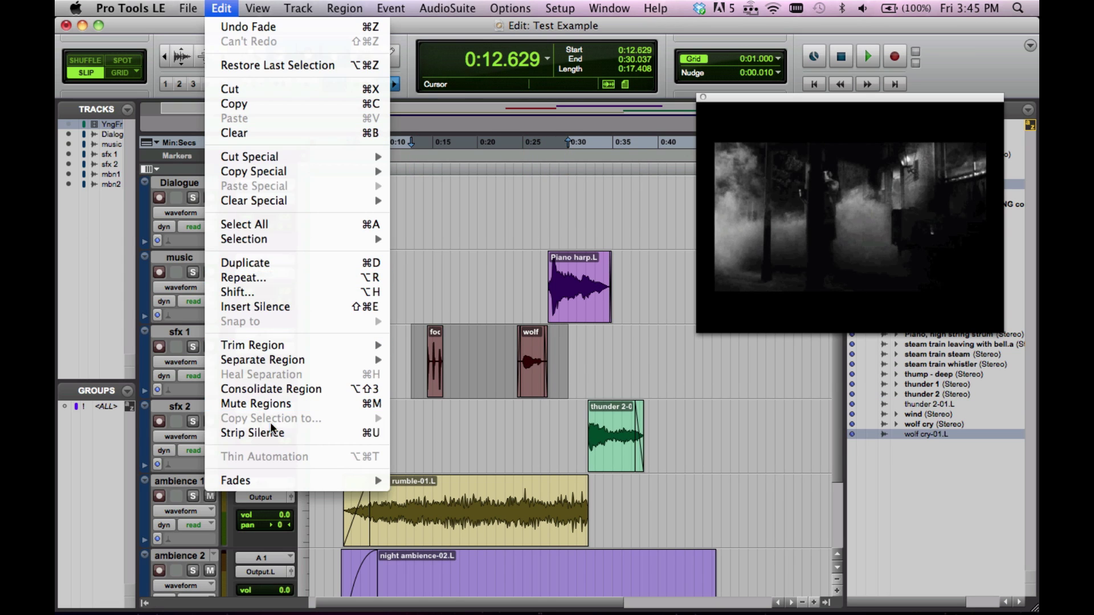
{"action": "left_click", "coordinate": [405, 479]}
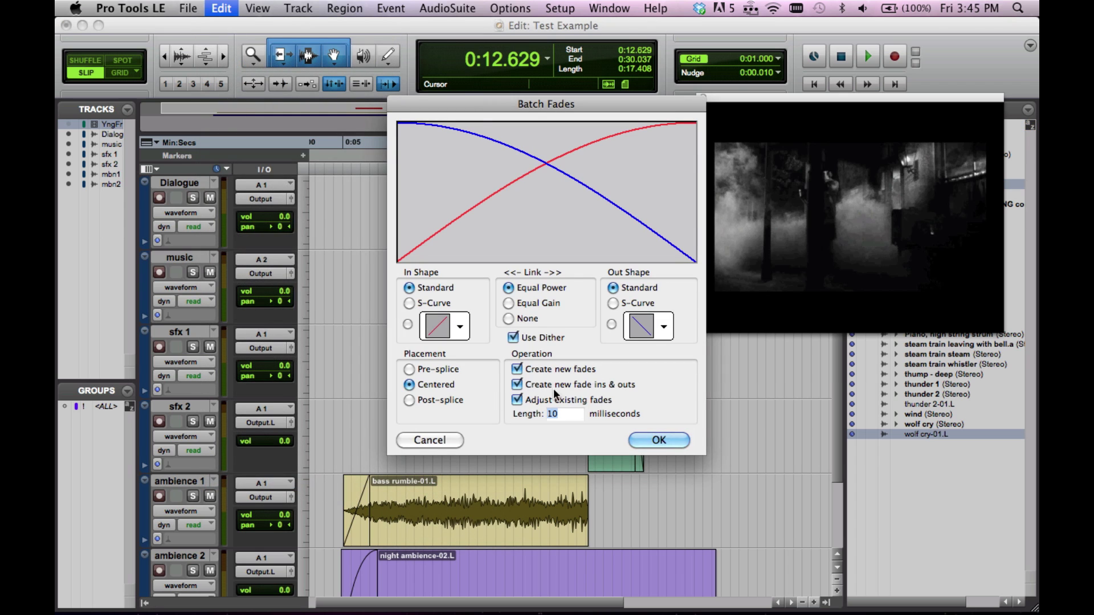
{"action": "left_click", "coordinate": [646, 442]}
{"action": "left_click", "coordinate": [466, 384]}
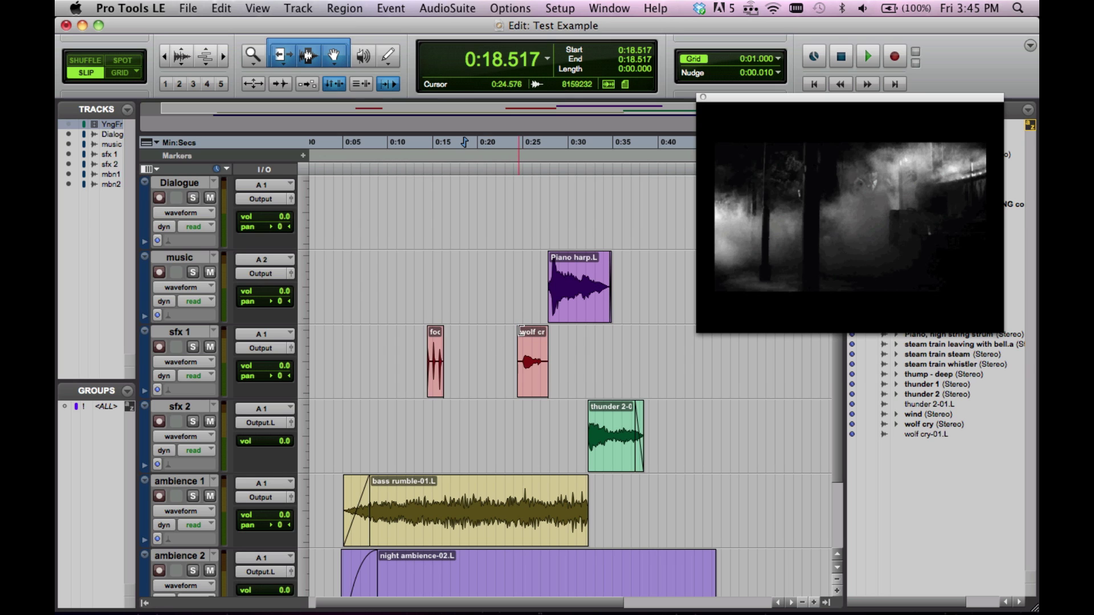
{"action": "left_click", "coordinate": [518, 416]}
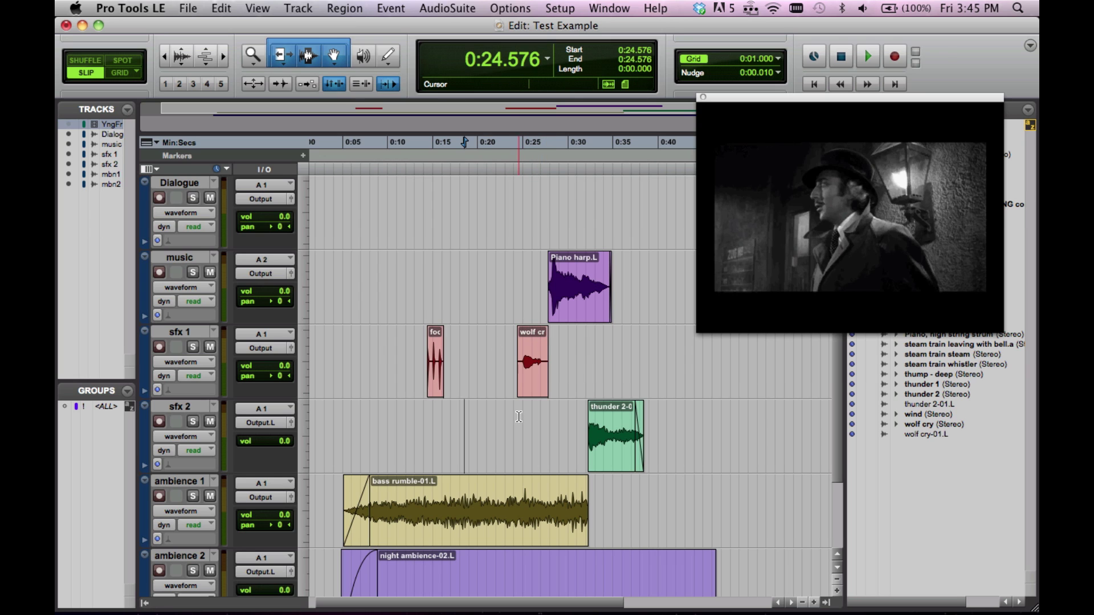
Select a section of the night ambience region on ambience 2 starting at about 22.2 seconds and delete it, leaving a gap
{"action": "scroll", "coordinate": [550, 473], "scroll_direction": "down", "scroll_amount": 3}
{"action": "scroll", "coordinate": [554, 475], "scroll_direction": "left", "scroll_amount": 1}
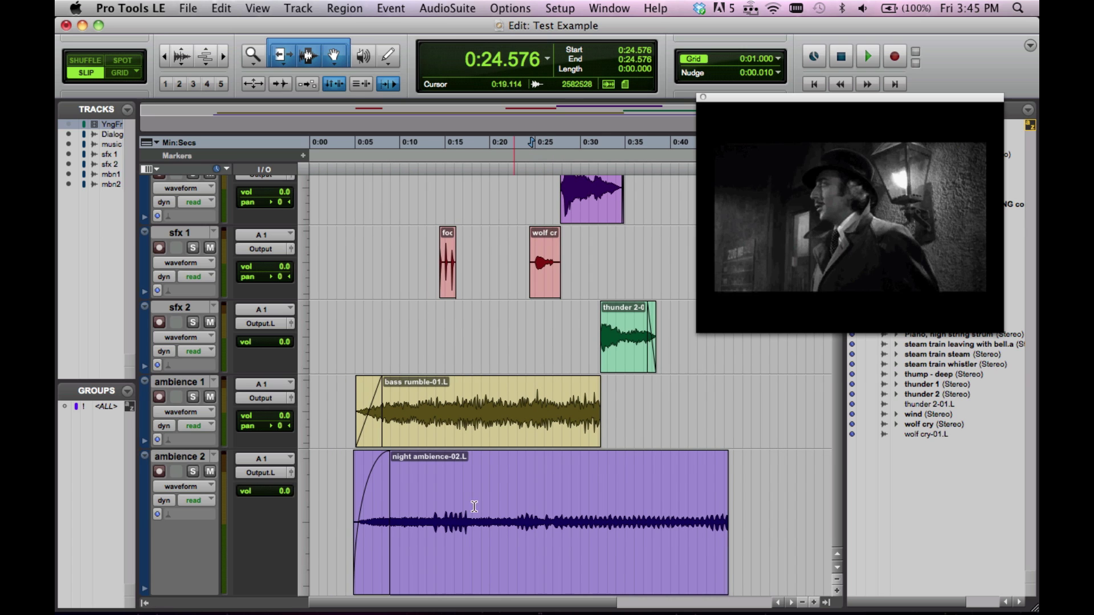
{"action": "left_click_drag", "start_coordinate": [444, 505], "coordinate": [580, 509]}
{"action": "left_click_drag", "start_coordinate": [476, 504], "coordinate": [545, 522]}
{"action": "key", "text": "Delete"}
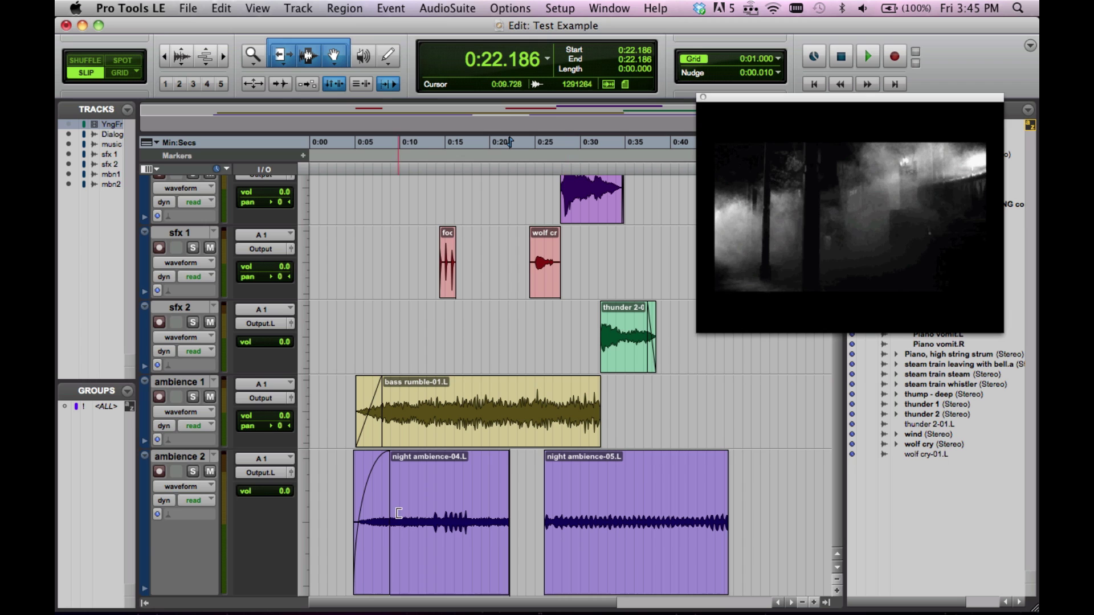
Paste a copied 3.925-second piece of night ambience from 9.386 seconds into the gap, and delete the remaining night ambience after it
{"action": "left_click_drag", "start_coordinate": [431, 494], "coordinate": [394, 496]}
{"action": "key", "text": "super+c"}
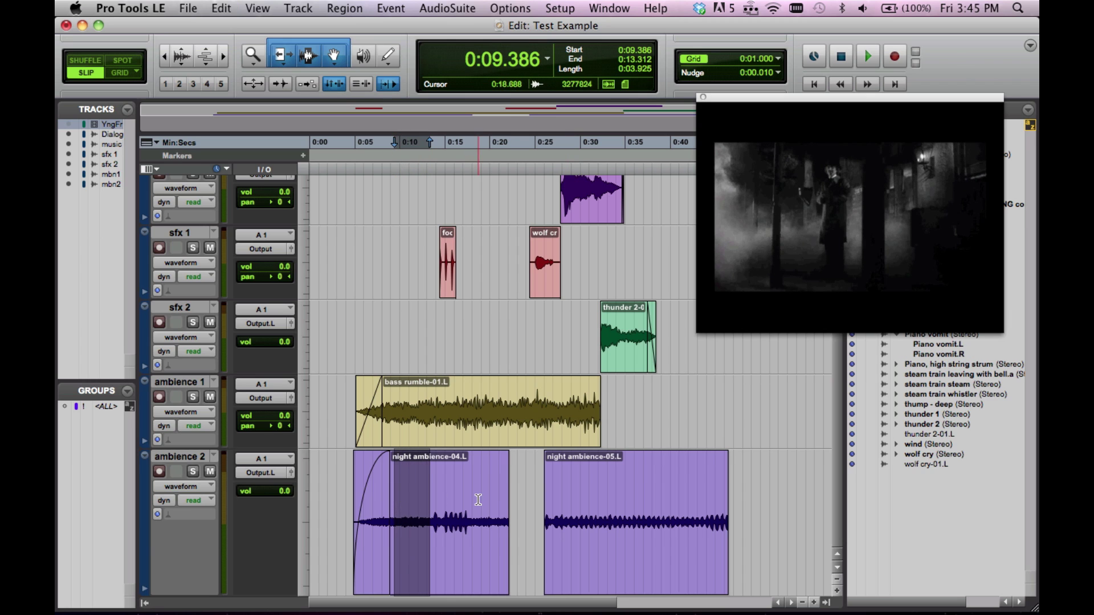
{"action": "left_click", "coordinate": [516, 469]}
{"action": "key", "text": "super+v"}
{"action": "left_click", "coordinate": [614, 581]}
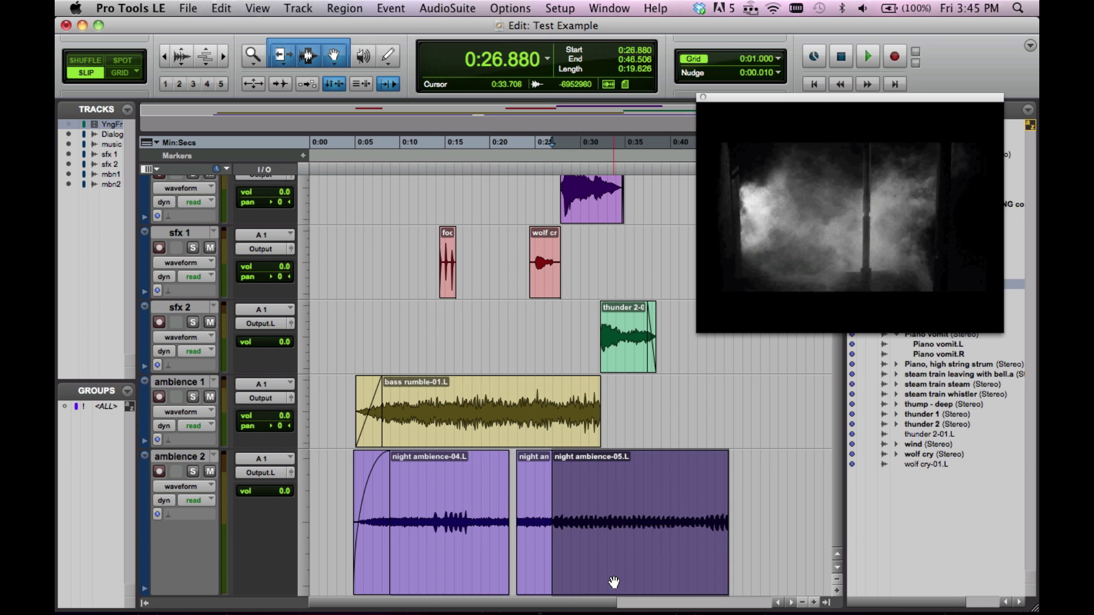
{"action": "key", "text": "Delete"}
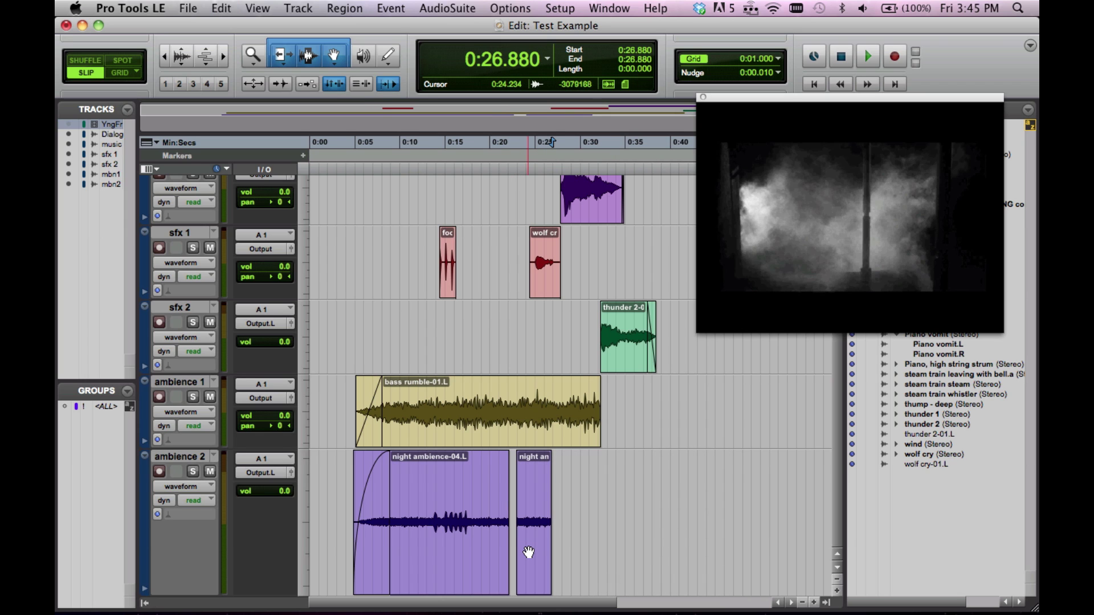
Move the pasted night ambience piece earlier to start at about 22.08 seconds, directly against the end of the preceding region
{"action": "key", "text": "super+bracketright"}
{"action": "key", "text": "super+bracketright"}
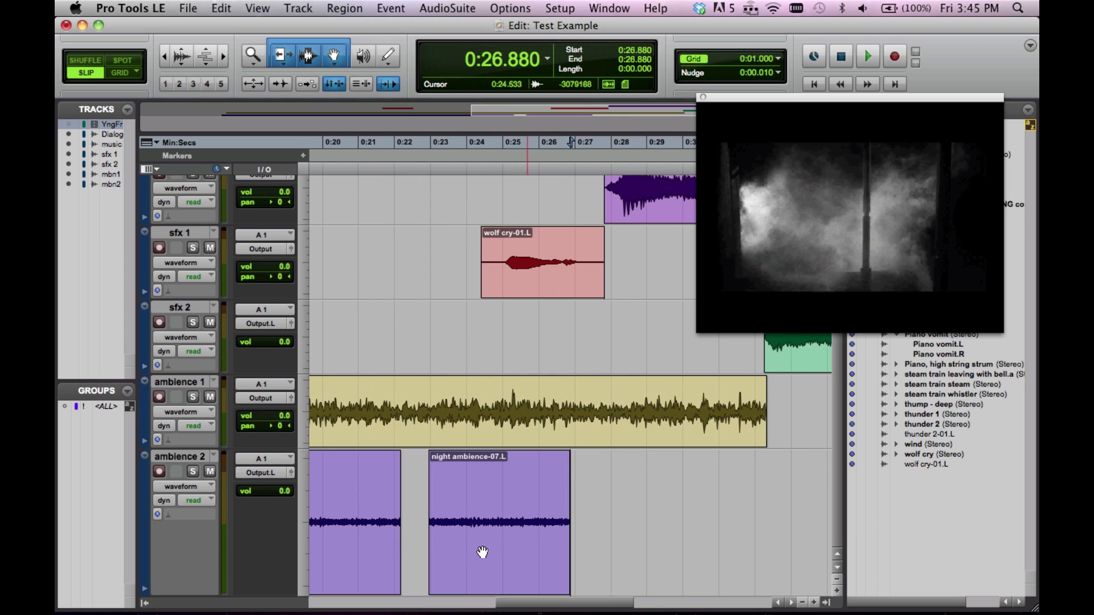
{"action": "key", "text": "super+bracketleft"}
{"action": "key", "text": "super+bracketright"}
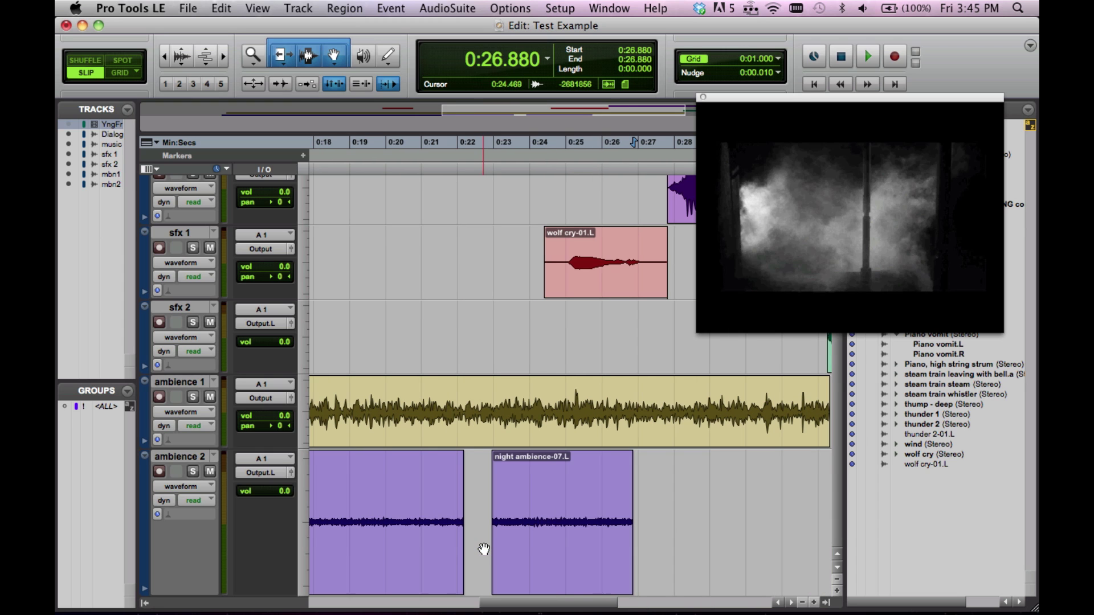
{"action": "left_click", "coordinate": [526, 555]}
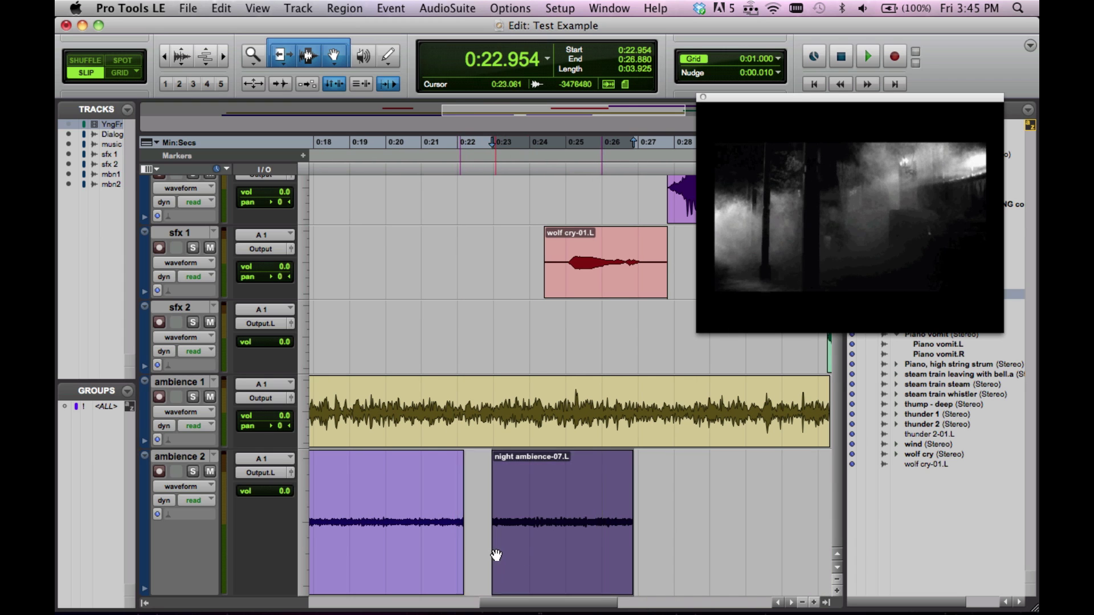
{"action": "left_click_drag", "start_coordinate": [497, 556], "coordinate": [464, 541]}
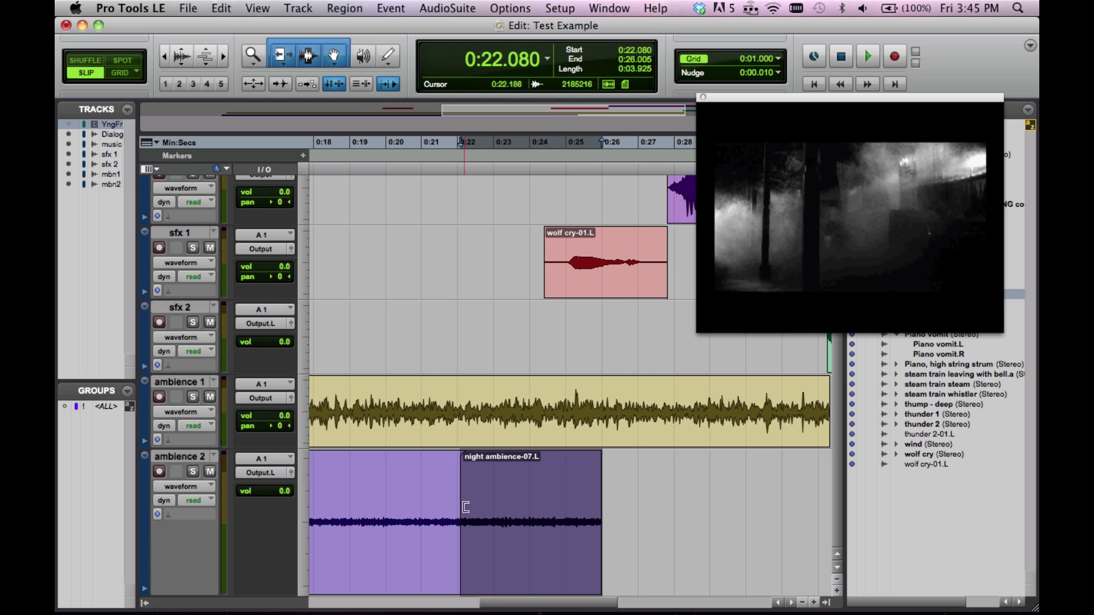
Try a fade at the end of the first night ambience region beside the join, and undo it
{"action": "left_click", "coordinate": [432, 488]}
{"action": "key", "text": "n"}
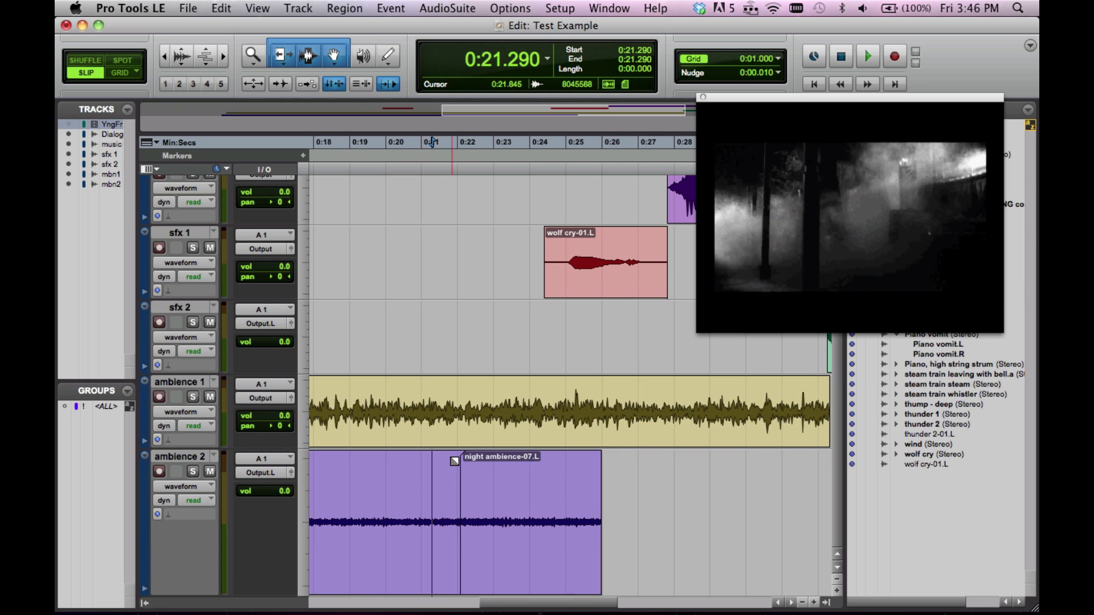
{"action": "left_click_drag", "start_coordinate": [454, 476], "coordinate": [482, 458]}
{"action": "key", "text": "super+z"}
{"action": "key", "text": "super+z"}
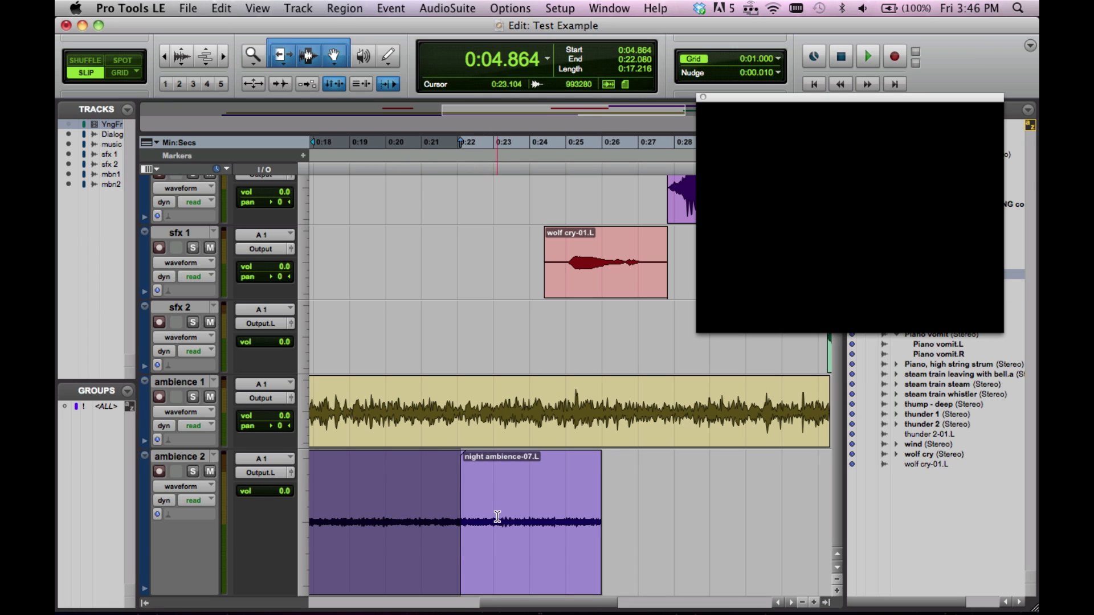
Create a crossfade of about 0.9 seconds directly across the join of the two night ambience regions, and undo it
{"action": "left_click", "coordinate": [452, 466]}
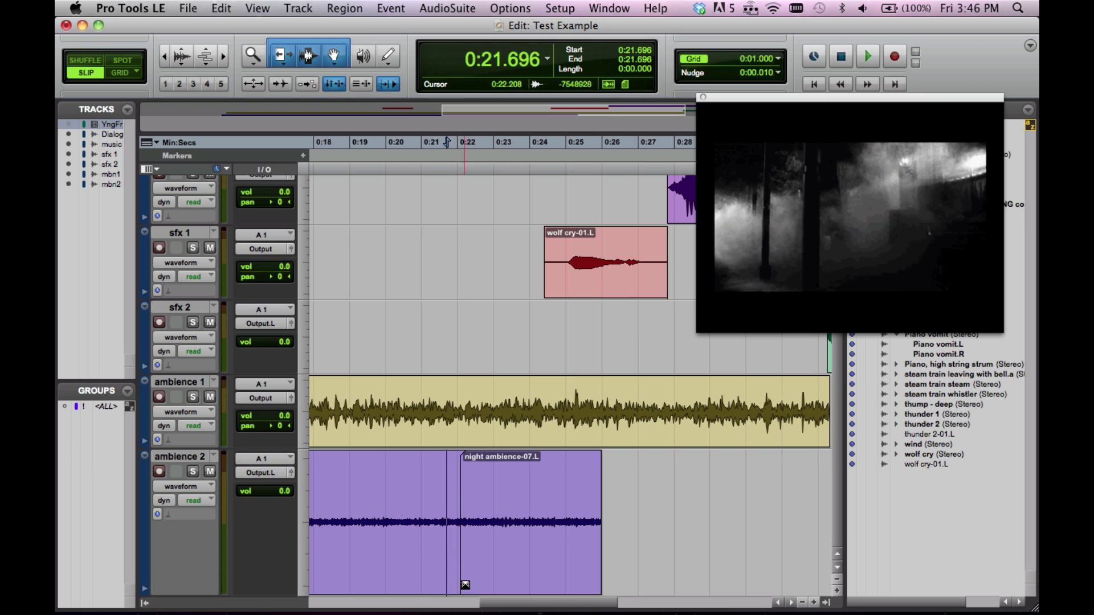
{"action": "left_click_drag", "start_coordinate": [466, 585], "coordinate": [470, 581]}
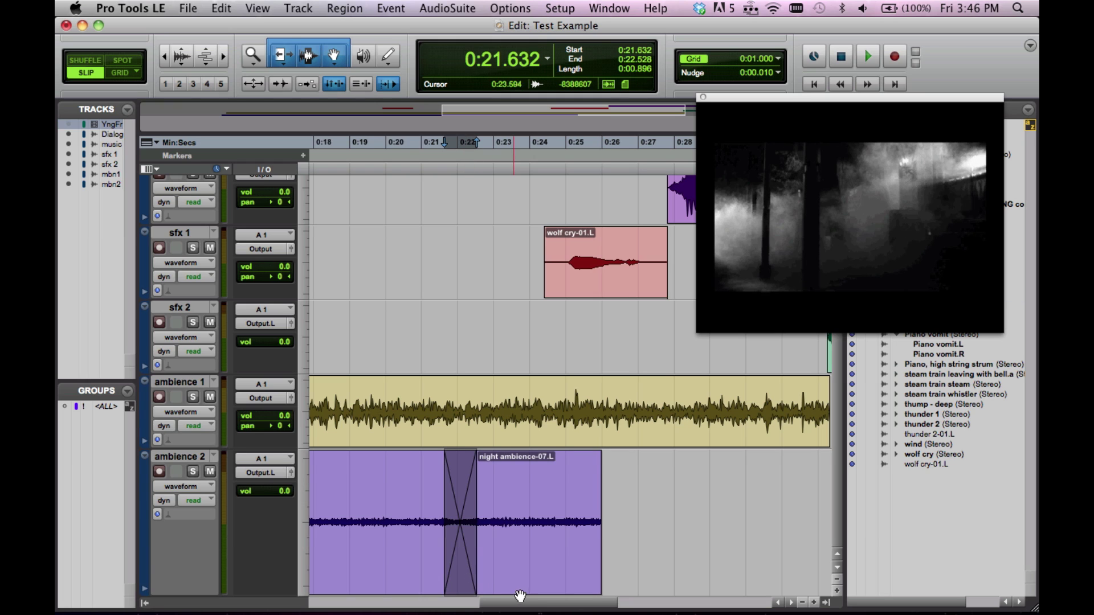
{"action": "left_click", "coordinate": [404, 485]}
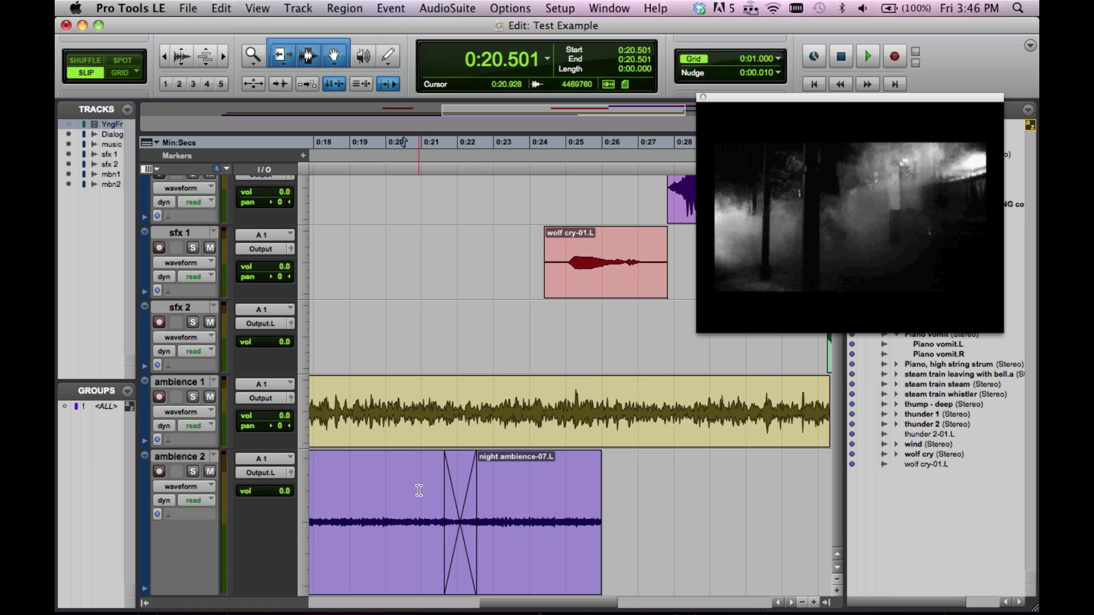
{"action": "key", "text": "super+z"}
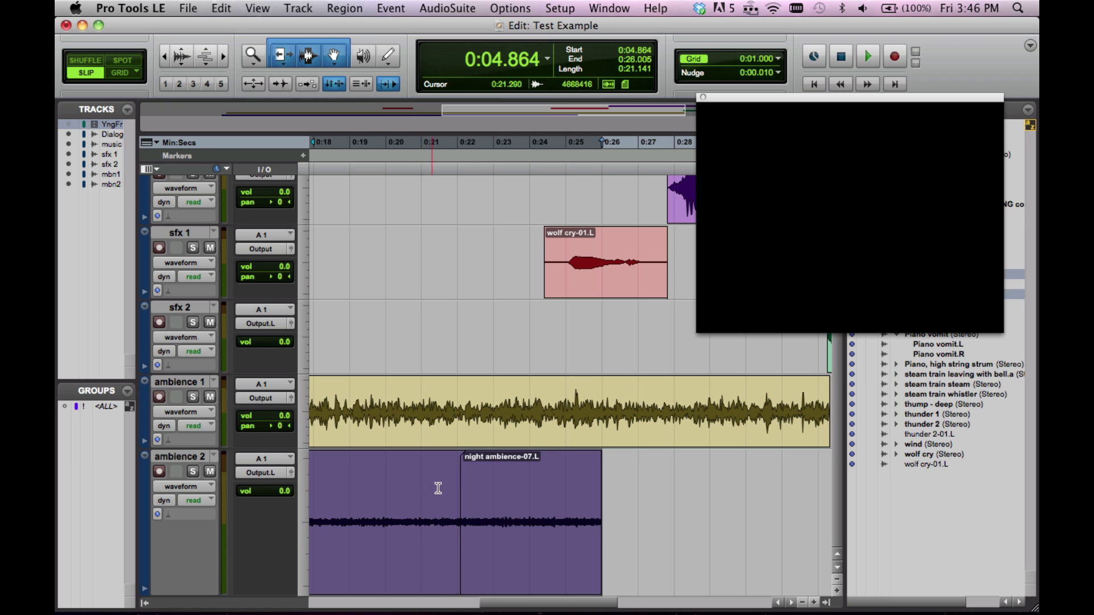
Crossfade the two night ambience regions from about 21.376 to 22.826 seconds, with Standard out and in shapes, Equal Power link and dither
{"action": "left_click", "coordinate": [438, 488]}
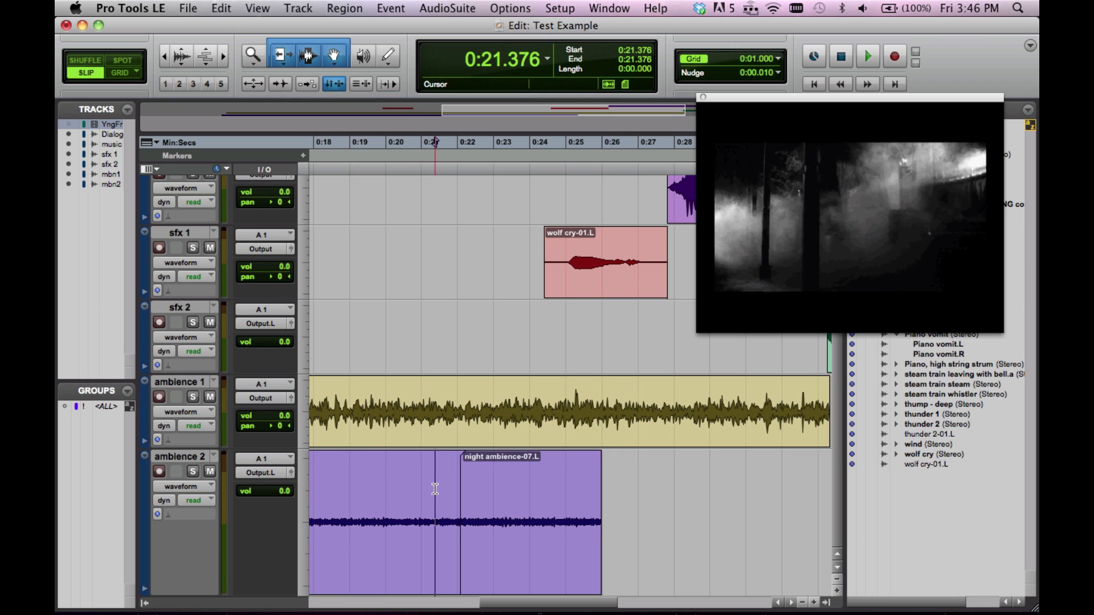
{"action": "left_click_drag", "start_coordinate": [438, 488], "coordinate": [487, 493]}
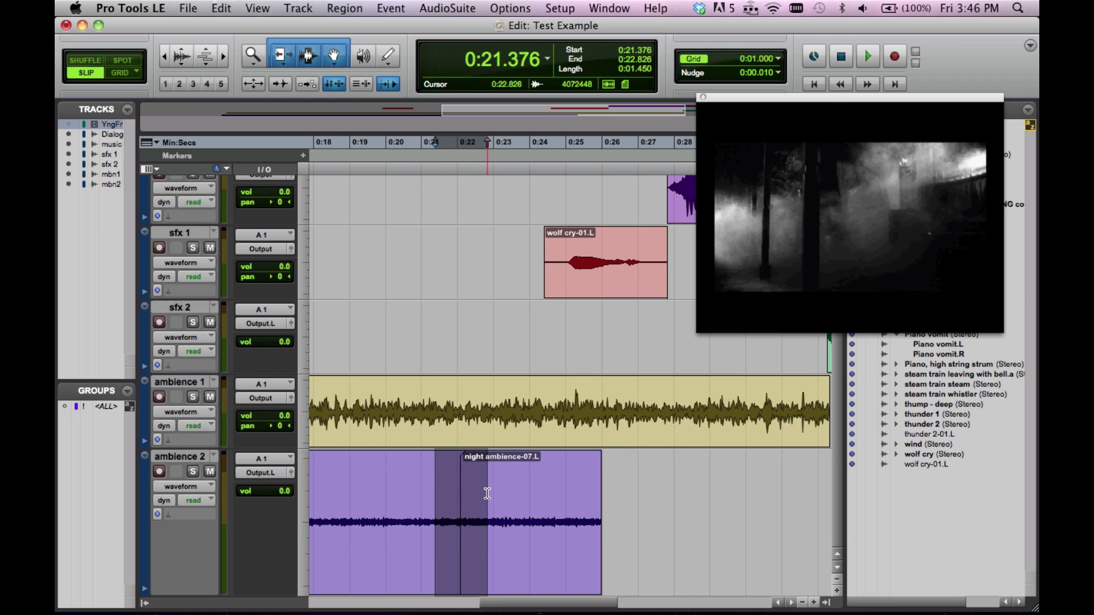
{"action": "key", "text": "super+f"}
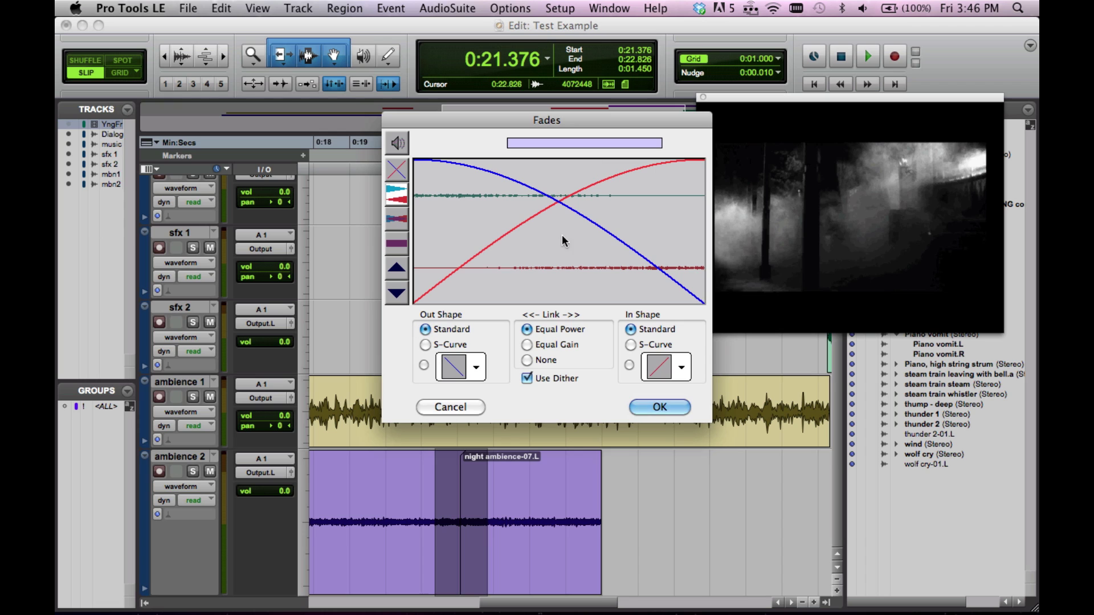
{"action": "left_click", "coordinate": [652, 408]}
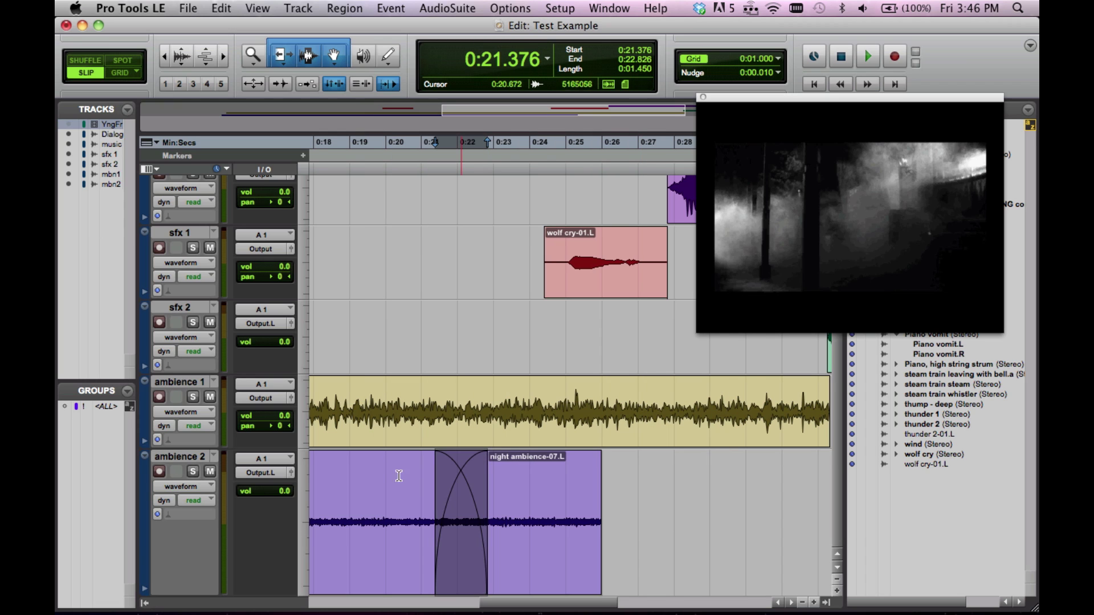
Play back the night ambience crossfade starting from about 19.9 seconds
{"action": "left_click", "coordinate": [381, 464]}
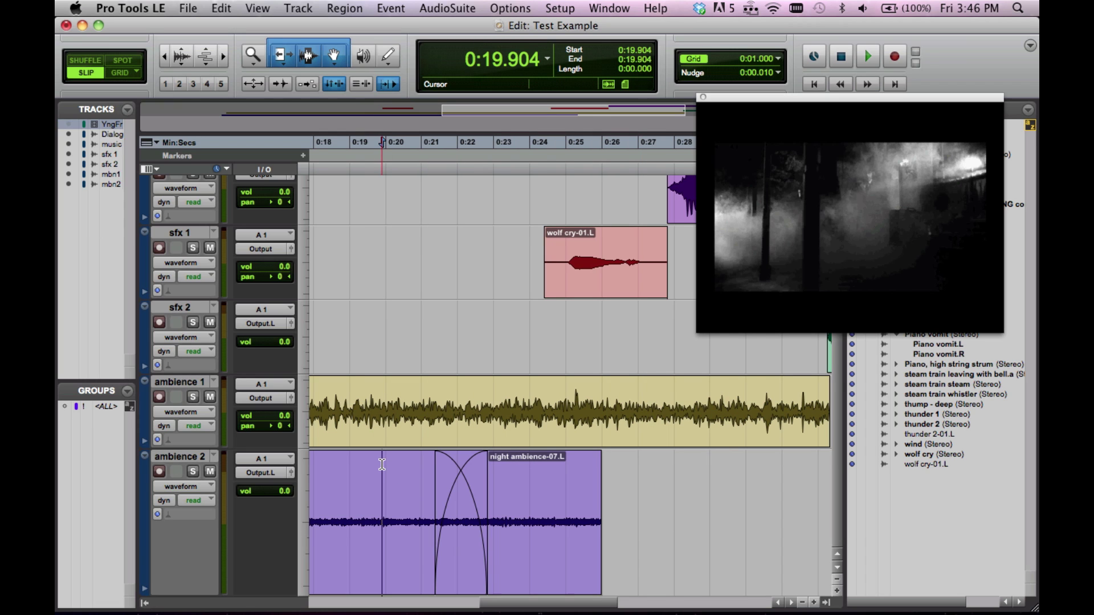
{"action": "key", "text": "space"}
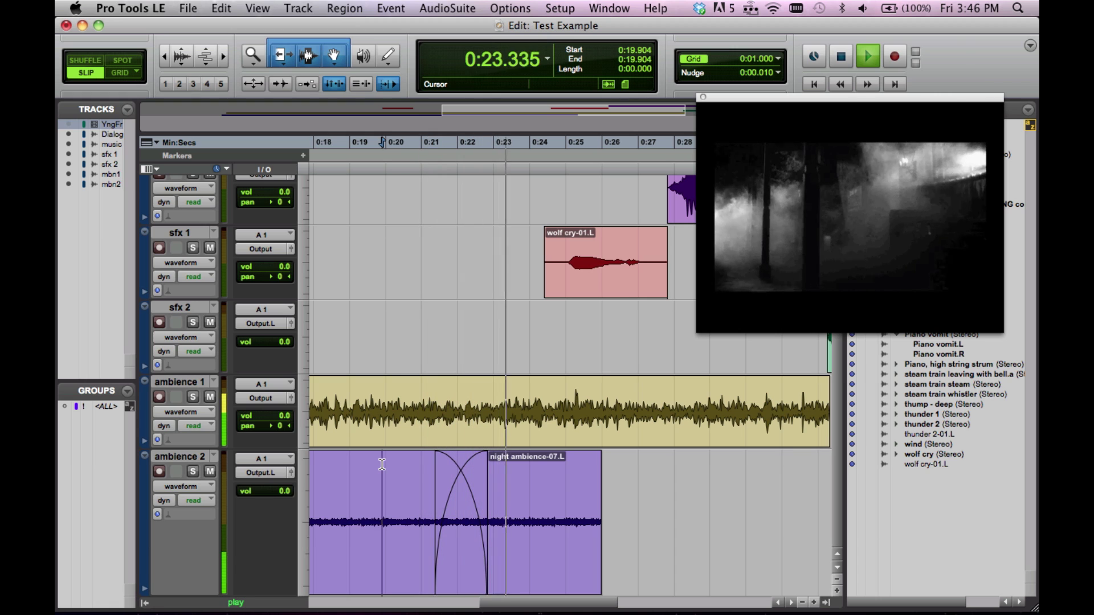
{"action": "key", "text": "space"}
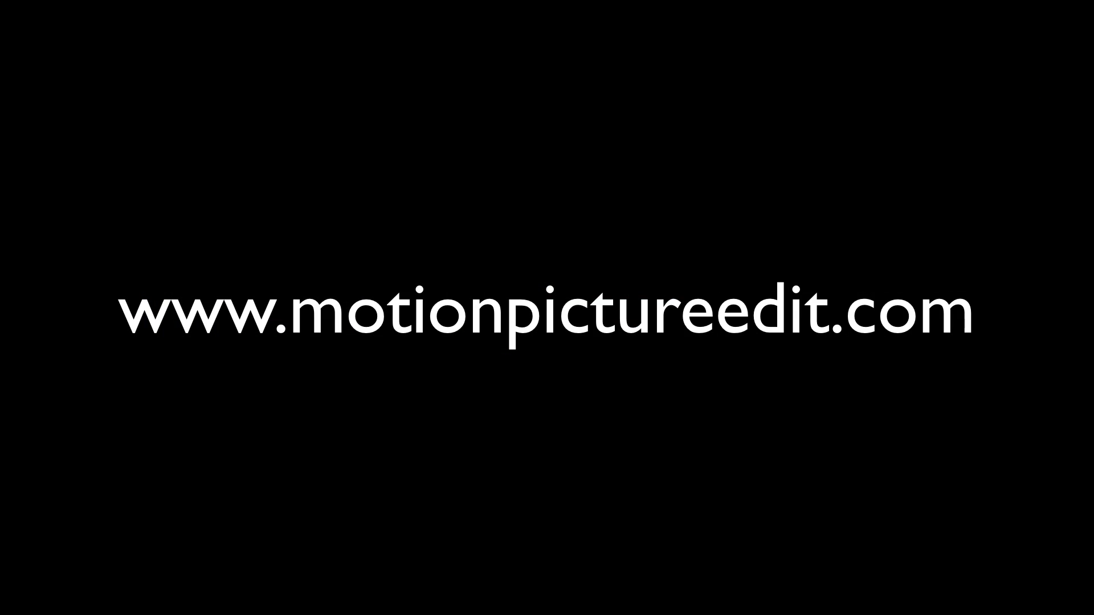